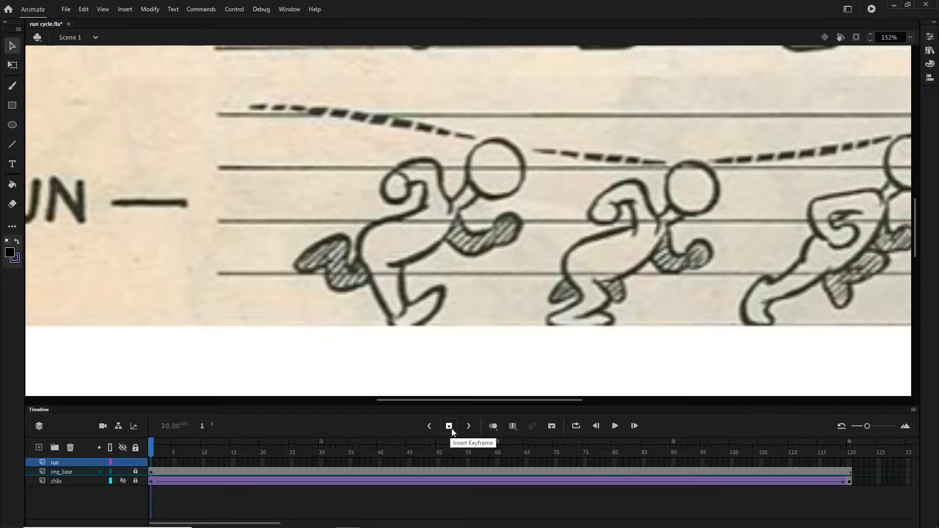
# - Choose the Brush tool and set the secondary color swatch to no color, leaving black for drawing
pyautogui.press('b')
pyautogui.click(14, 257)
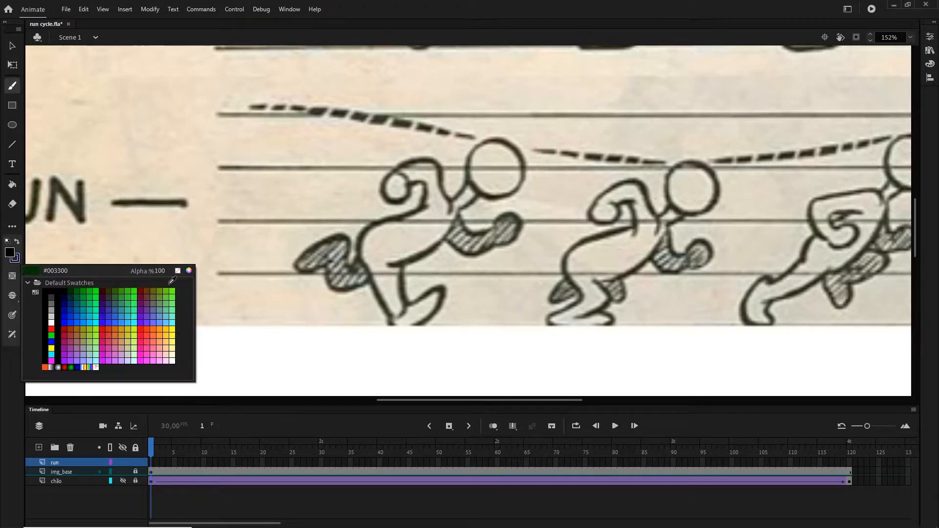
pyautogui.click(16, 259)
pyautogui.click(15, 258)
pyautogui.click(173, 274)
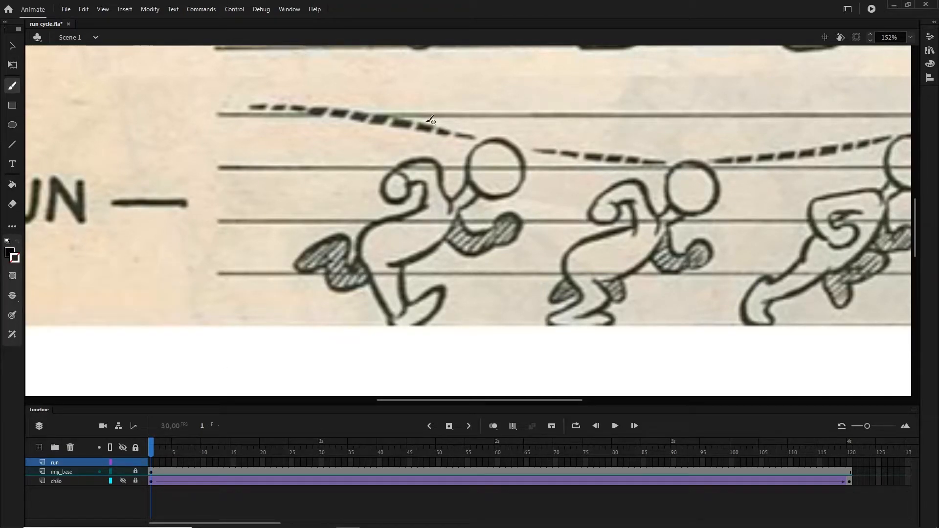
# - Insert a keyframe on the run layer, return to frame 1 and trace the first runner's head and neck
pyautogui.click(151, 462)
pyautogui.click(449, 426)
pyautogui.click(463, 459)
pyautogui.click(153, 450)
pyautogui.moveTo(489, 143)
pyautogui.mouseDown()
pyautogui.moveTo(473, 143)
pyautogui.moveTo(468, 155)
pyautogui.moveTo(525, 167)
pyautogui.moveTo(491, 141)
pyautogui.mouseUp()
pyautogui.hotkey('ctrl', 'z')
pyautogui.moveTo(469, 181)
pyautogui.mouseDown()
pyautogui.moveTo(453, 197)
pyautogui.moveTo(456, 211)
pyautogui.mouseUp()
pyautogui.moveTo(453, 213); pyautogui.dragTo(430, 166)
pyautogui.hotkey('ctrl', 'z')
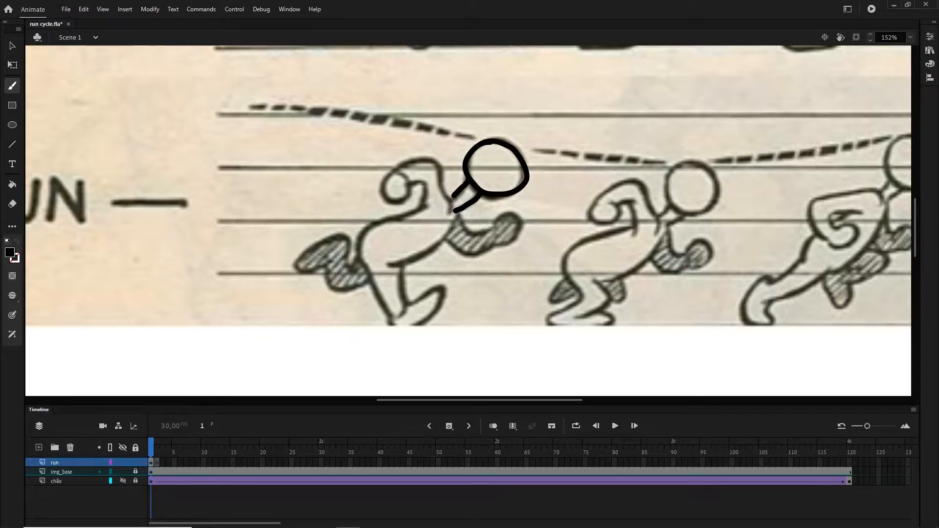
# - Trace the first runner's torso, both arms, both legs and feet over the reference on frame 1
pyautogui.moveTo(449, 214)
pyautogui.mouseDown()
pyautogui.moveTo(384, 217)
pyautogui.moveTo(363, 260)
pyautogui.moveTo(390, 319)
pyautogui.mouseUp()
pyautogui.moveTo(406, 269)
pyautogui.mouseDown()
pyautogui.moveTo(398, 319)
pyautogui.moveTo(459, 212)
pyautogui.moveTo(448, 201)
pyautogui.mouseUp()
pyautogui.moveTo(398, 169)
pyautogui.mouseDown()
pyautogui.moveTo(383, 188)
pyautogui.moveTo(397, 170)
pyautogui.mouseUp()
pyautogui.moveTo(460, 219); pyautogui.dragTo(495, 228)
pyautogui.moveTo(494, 226); pyautogui.dragTo(495, 245)
pyautogui.moveTo(360, 257)
pyautogui.mouseDown()
pyautogui.moveTo(320, 240)
pyautogui.moveTo(343, 267)
pyautogui.mouseUp()
pyautogui.moveTo(408, 302)
pyautogui.mouseDown()
pyautogui.moveTo(444, 292)
pyautogui.moveTo(439, 305)
pyautogui.moveTo(390, 326)
pyautogui.mouseUp()
# - Hatch the first runner's shaded forward arm and raised rear leg with short strokes
pyautogui.moveTo(459, 246); pyautogui.dragTo(465, 234)
pyautogui.moveTo(472, 248); pyautogui.dragTo(479, 237)
pyautogui.moveTo(501, 235); pyautogui.dragTo(511, 224)
pyautogui.moveTo(306, 259); pyautogui.dragTo(318, 247)
pyautogui.moveTo(323, 262); pyautogui.dragTo(338, 247)
pyautogui.moveTo(338, 267); pyautogui.dragTo(345, 254)
pyautogui.moveTo(359, 278); pyautogui.dragTo(364, 268)
# - On frame 2, turn on onion skinning and shift the img_base picture left so the second runner overlaps the first drawing
pyautogui.click(156, 463)
pyautogui.click(492, 426)
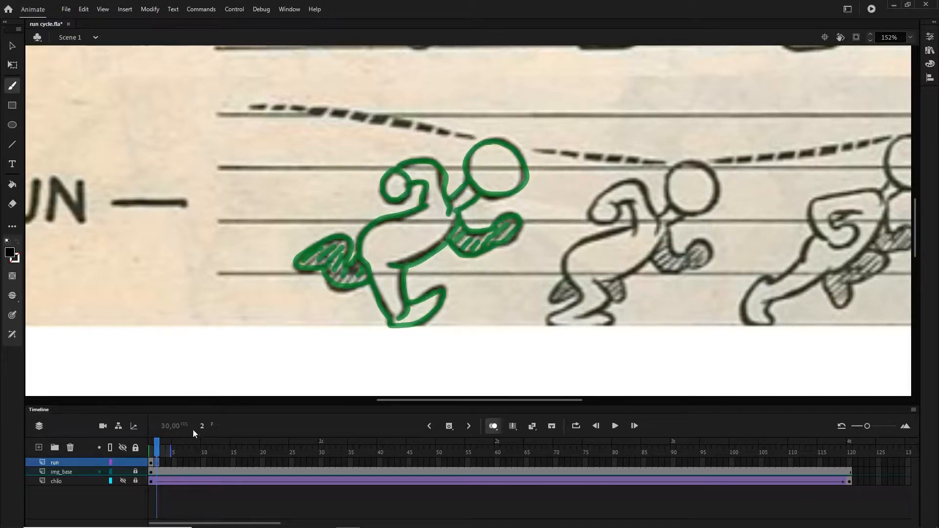
pyautogui.press('v')
pyautogui.moveTo(559, 293); pyautogui.dragTo(351, 304)
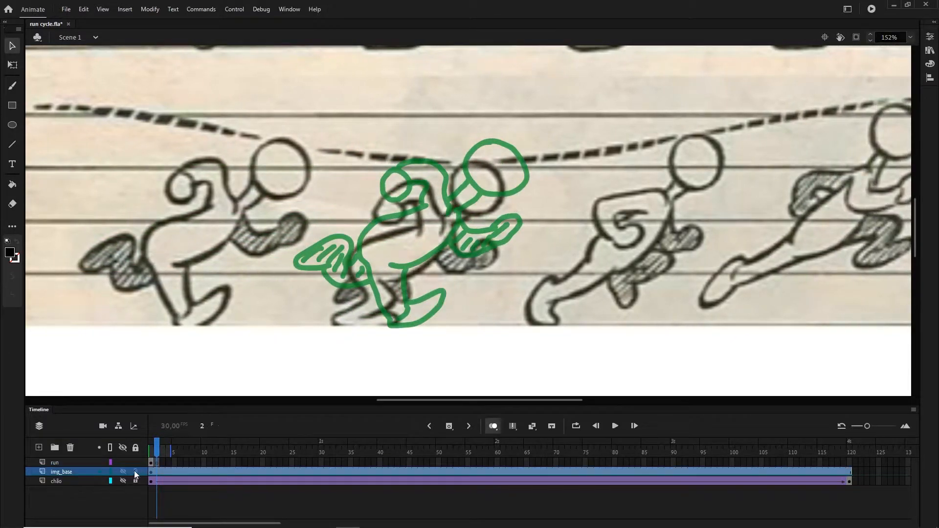
# - Lower the onion skin opacity in its advanced settings so the previous drawing appears fainter
pyautogui.click(493, 426)
pyautogui.click(509, 491)
pyautogui.moveTo(524, 316); pyautogui.dragTo(468, 316)
pyautogui.click(564, 232)
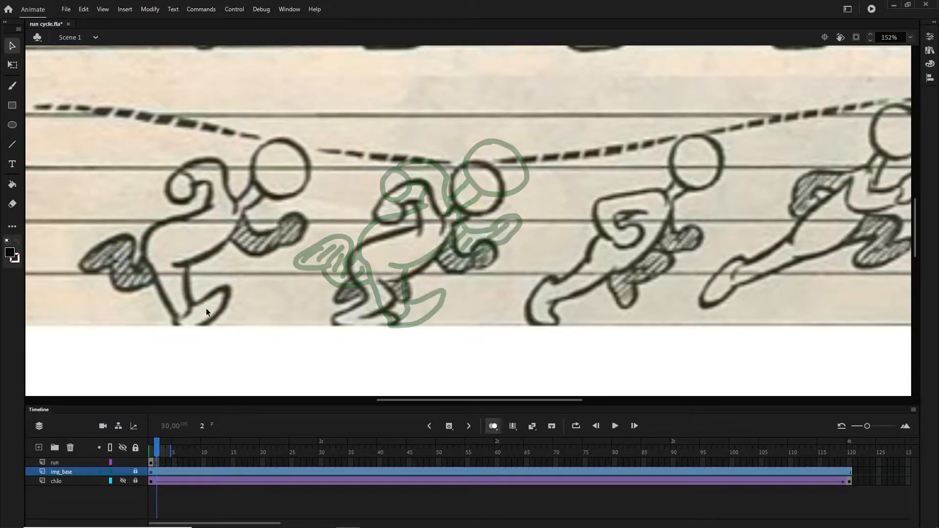
# - On frame 2 of the run layer, trace the second runner's head, neck and near arm with the brush
pyautogui.click(12, 85)
pyautogui.click(157, 463)
pyautogui.moveTo(474, 168)
pyautogui.mouseDown()
pyautogui.moveTo(481, 214)
pyautogui.moveTo(462, 161)
pyautogui.mouseUp()
pyautogui.moveTo(459, 201)
pyautogui.mouseDown()
pyautogui.moveTo(408, 185)
pyautogui.moveTo(417, 232)
pyautogui.mouseUp()
pyautogui.moveTo(417, 227)
pyautogui.mouseDown()
pyautogui.moveTo(349, 273)
pyautogui.moveTo(353, 281)
pyautogui.mouseUp()
pyautogui.hotkey('ctrl', 'z')
# - Trace the second runner's far arm, torso and both bent legs on frame 2
pyautogui.moveTo(456, 226); pyautogui.dragTo(475, 213)
pyautogui.moveTo(456, 224)
pyautogui.mouseDown()
pyautogui.moveTo(466, 269)
pyautogui.moveTo(441, 256)
pyautogui.mouseUp()
pyautogui.moveTo(451, 233)
pyautogui.mouseDown()
pyautogui.moveTo(403, 276)
pyautogui.moveTo(379, 277)
pyautogui.moveTo(364, 316)
pyautogui.moveTo(391, 323)
pyautogui.moveTo(344, 314)
pyautogui.moveTo(355, 262)
pyautogui.mouseUp()
pyautogui.hotkey('ctrl', 'z')
pyautogui.moveTo(418, 226)
pyautogui.mouseDown()
pyautogui.moveTo(367, 241)
pyautogui.moveTo(356, 302)
pyautogui.moveTo(376, 313)
pyautogui.mouseUp()
pyautogui.moveTo(351, 277)
pyautogui.mouseDown()
pyautogui.moveTo(341, 300)
pyautogui.moveTo(394, 298)
pyautogui.mouseUp()
# - Hatch the second runner's shaded far leg and far arm, and finish the near hand
pyautogui.moveTo(354, 284); pyautogui.dragTo(349, 291)
pyautogui.moveTo(403, 290); pyautogui.dragTo(400, 294)
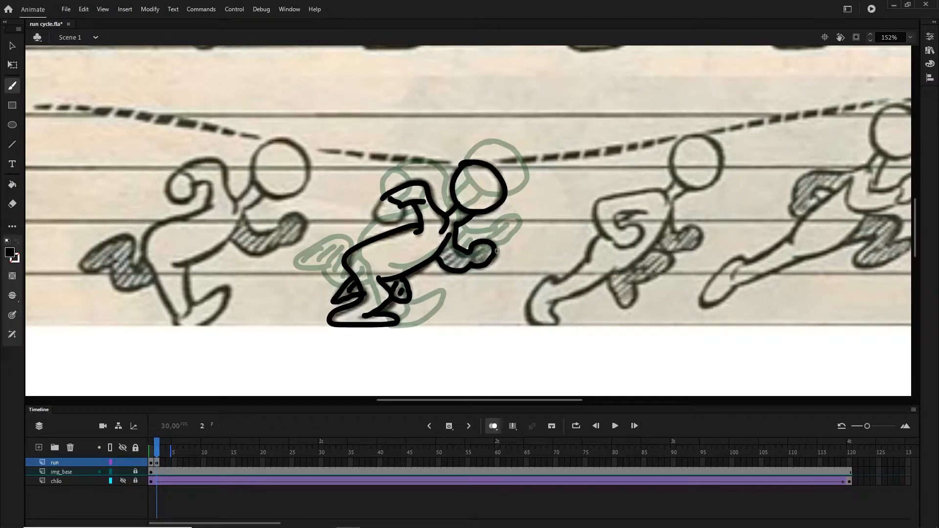
pyautogui.moveTo(450, 251); pyautogui.dragTo(444, 259)
pyautogui.moveTo(458, 254); pyautogui.dragTo(451, 264)
pyautogui.moveTo(465, 259); pyautogui.dragTo(460, 266)
pyautogui.moveTo(488, 251); pyautogui.dragTo(479, 260)
pyautogui.moveTo(388, 200); pyautogui.dragTo(401, 209)
# - Add a keyframe at frame 3, shift the img_base picture left to align the third runner, relock it and hide onion skin
pyautogui.click(449, 426)
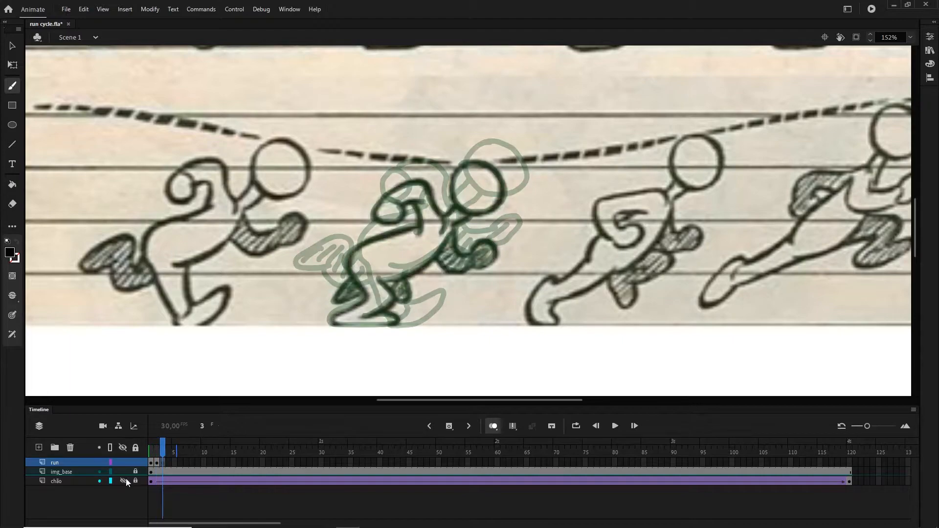
pyautogui.click(136, 472)
pyautogui.press('v')
pyautogui.moveTo(612, 291); pyautogui.dragTo(406, 350)
pyautogui.click(136, 472)
pyautogui.click(78, 463)
pyautogui.click(12, 85)
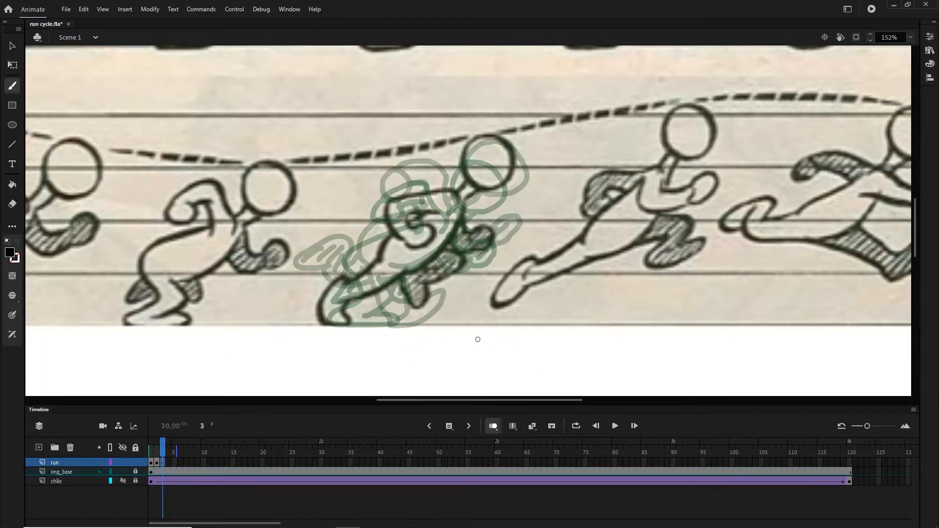
pyautogui.moveTo(159, 453); pyautogui.dragTo(165, 452)
pyautogui.click(491, 427)
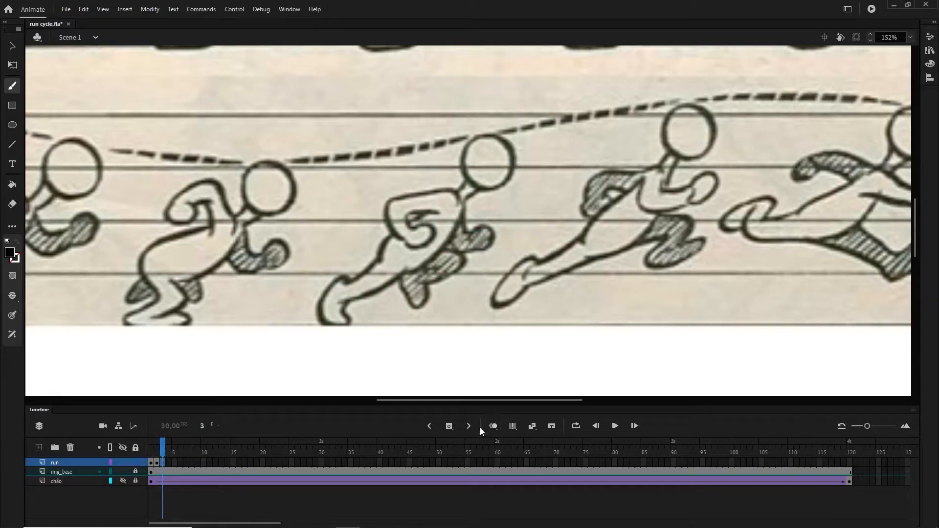
# - Trace the third runner's head, neck and near arm on frame 3, undoing the unwanted strokes
pyautogui.moveTo(489, 135)
pyautogui.mouseDown()
pyautogui.moveTo(462, 171)
pyautogui.moveTo(477, 136)
pyautogui.mouseUp()
pyautogui.moveTo(469, 177)
pyautogui.mouseDown()
pyautogui.moveTo(454, 205)
pyautogui.moveTo(400, 198)
pyautogui.moveTo(398, 233)
pyautogui.moveTo(406, 224)
pyautogui.moveTo(427, 243)
pyautogui.mouseUp()
pyautogui.moveTo(462, 203)
pyautogui.mouseDown()
pyautogui.moveTo(430, 255)
pyautogui.moveTo(331, 304)
pyautogui.moveTo(353, 315)
pyautogui.moveTo(310, 304)
pyautogui.moveTo(333, 284)
pyautogui.moveTo(339, 324)
pyautogui.moveTo(348, 283)
pyautogui.moveTo(377, 265)
pyautogui.mouseUp()
pyautogui.hotkey('ctrl', 'z')
# - With onion skin on, shift the img_base picture left to align the fourth runner, relock it, and reselect the run layer
pyautogui.hotkey('ctrl', 'z')
# - Trace the third runner's legs and far arm, and hatch the shaded limbs
pyautogui.moveTo(377, 266)
pyautogui.mouseDown()
pyautogui.moveTo(396, 236)
pyautogui.moveTo(417, 284)
pyautogui.moveTo(401, 276)
pyautogui.mouseUp()
pyautogui.moveTo(448, 240); pyautogui.dragTo(455, 250)
pyautogui.moveTo(464, 212)
pyautogui.mouseDown()
pyautogui.moveTo(472, 249)
pyautogui.moveTo(460, 253)
pyautogui.mouseUp()
pyautogui.moveTo(476, 239); pyautogui.dragTo(464, 250)
pyautogui.moveTo(447, 261); pyautogui.dragTo(410, 295)
pyautogui.click(135, 472)
pyautogui.click(494, 427)
pyautogui.press('v')
pyautogui.moveTo(579, 292)
pyautogui.mouseDown()
pyautogui.moveTo(493, 289)
pyautogui.moveTo(425, 304)
pyautogui.mouseUp()
pyautogui.click(135, 472)
pyautogui.click(449, 426)
pyautogui.hotkey('ctrl', 'z')
pyautogui.click(74, 463)
pyautogui.click(494, 428)
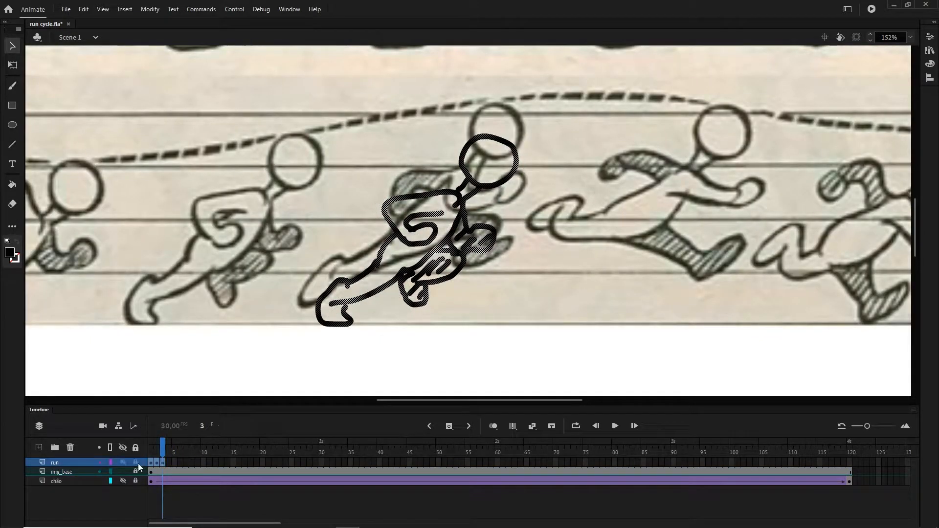
pyautogui.click(387, 473)
pyautogui.moveTo(164, 443); pyautogui.dragTo(169, 446)
pyautogui.press('F7')
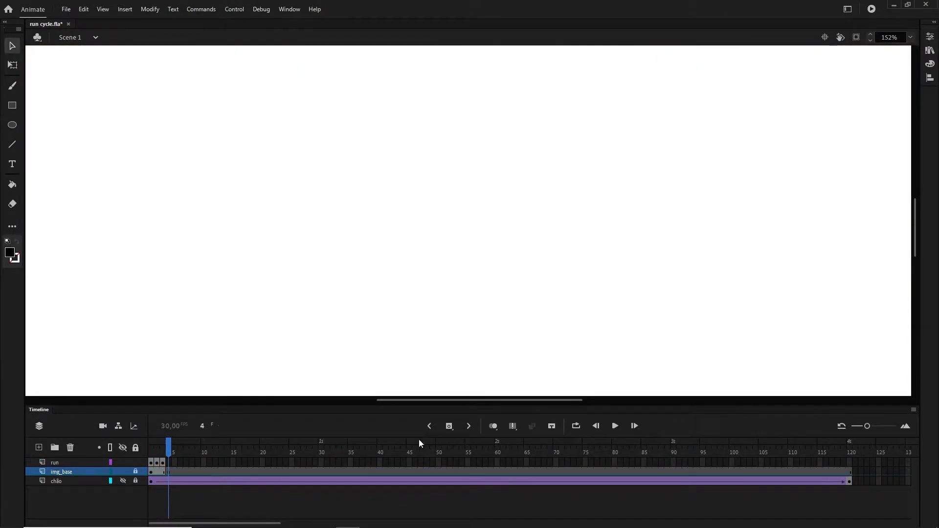
pyautogui.hotkey('ctrl', 'z')
pyautogui.hotkey('ctrl', 'z')
# - On frame 4, trace the fourth runner's head, neck and both arms, hatching the shaded far arm
pyautogui.click(12, 85)
pyautogui.moveTo(491, 104)
pyautogui.mouseDown()
pyautogui.moveTo(500, 113)
pyautogui.moveTo(478, 114)
pyautogui.moveTo(522, 117)
pyautogui.moveTo(491, 105)
pyautogui.mouseUp()
pyautogui.hotkey('ctrl', 'z')
pyautogui.moveTo(479, 151)
pyautogui.mouseDown()
pyautogui.moveTo(464, 168)
pyautogui.moveTo(473, 183)
pyautogui.moveTo(390, 206)
pyautogui.moveTo(454, 175)
pyautogui.moveTo(393, 241)
pyautogui.moveTo(300, 292)
pyautogui.moveTo(334, 288)
pyautogui.moveTo(498, 197)
pyautogui.mouseUp()
pyautogui.moveTo(470, 183)
pyautogui.mouseDown()
pyautogui.moveTo(514, 175)
pyautogui.moveTo(502, 197)
pyautogui.mouseUp()
pyautogui.moveTo(412, 179); pyautogui.dragTo(398, 198)
pyautogui.moveTo(449, 176); pyautogui.dragTo(406, 192)
pyautogui.moveTo(426, 175); pyautogui.dragTo(399, 207)
# - Trace the fourth runner's legs on frame 4 and hatch the shaded forward leg
pyautogui.moveTo(447, 240); pyautogui.dragTo(472, 239)
pyautogui.moveTo(470, 240)
pyautogui.mouseDown()
pyautogui.moveTo(496, 257)
pyautogui.moveTo(484, 248)
pyautogui.mouseUp()
pyautogui.moveTo(469, 217)
pyautogui.mouseDown()
pyautogui.moveTo(487, 245)
pyautogui.moveTo(464, 233)
pyautogui.mouseUp()
pyautogui.moveTo(490, 227); pyautogui.dragTo(471, 255)
pyautogui.moveTo(485, 246); pyautogui.dragTo(478, 257)
pyautogui.moveTo(335, 269); pyautogui.dragTo(329, 277)
# - Add a keyframe at frame 5, shift the img_base picture left to align the fifth runner using onion skin, and relock it
pyautogui.click(445, 427)
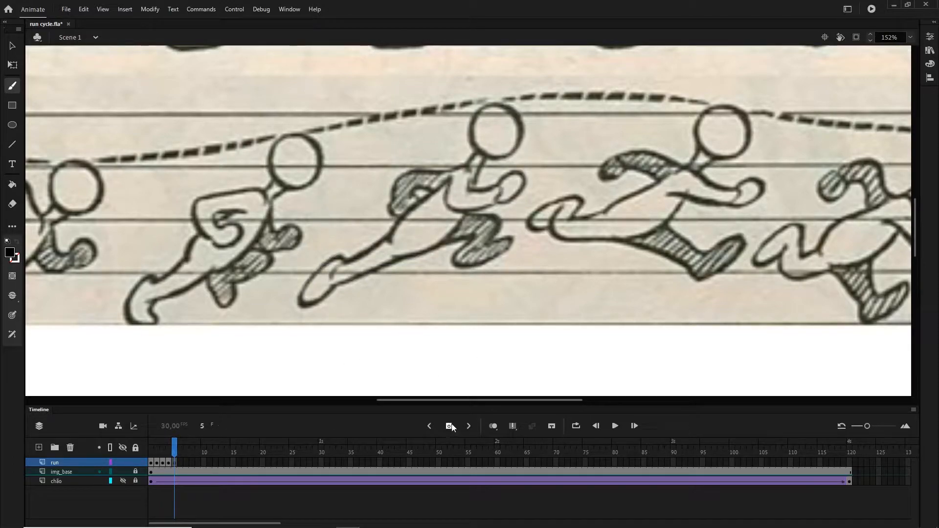
pyautogui.hotkey('alt', 'shift', 'o')
pyautogui.click(136, 472)
pyautogui.press('v')
pyautogui.click(478, 311)
pyautogui.hotkey('shift', 'Left')
pyautogui.hotkey('shift', 'Left')
pyautogui.hotkey('shift', 'Left')
pyautogui.hotkey('shift', 'Left')
pyautogui.hotkey('shift', 'Left')
pyautogui.hotkey('shift', 'Left')
pyautogui.hotkey('shift', 'Left')
pyautogui.hotkey('shift', 'Left')
pyautogui.hotkey('shift', 'Left')
pyautogui.hotkey('shift', 'Left')
pyautogui.hotkey('shift', 'Left')
pyautogui.hotkey('shift', 'Left')
pyautogui.hotkey('shift', 'Left')
pyautogui.hotkey('shift', 'Left')
pyautogui.hotkey('shift', 'Left')
pyautogui.hotkey('shift', 'Left')
pyautogui.hotkey('shift', 'Left')
pyautogui.hotkey('shift', 'Left')
pyautogui.hotkey('shift', 'Left')
pyautogui.hotkey('shift', 'Left')
pyautogui.click(136, 471)
pyautogui.click(54, 462)
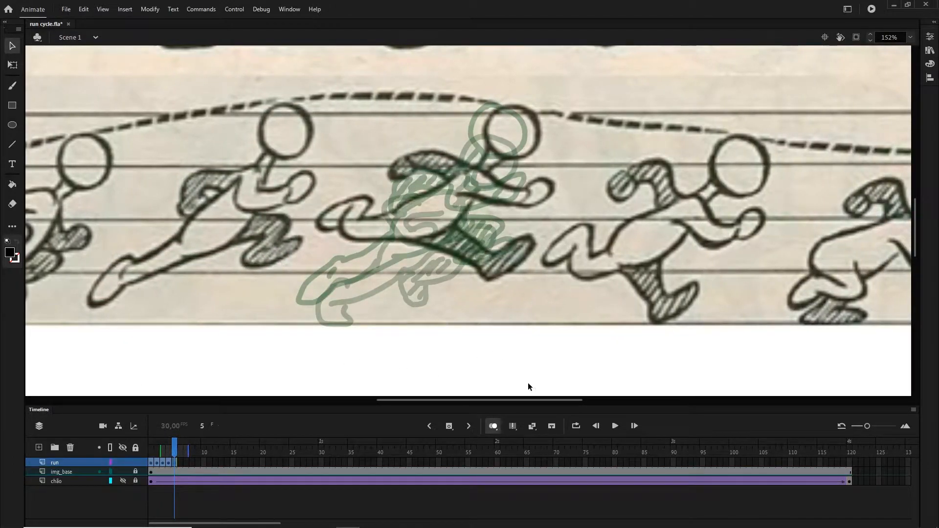
pyautogui.hotkey('alt', 'shift', 'o')
# - Trace the fifth runner's head, neck and outstretched near arm with the brush on frame 5
pyautogui.press('b')
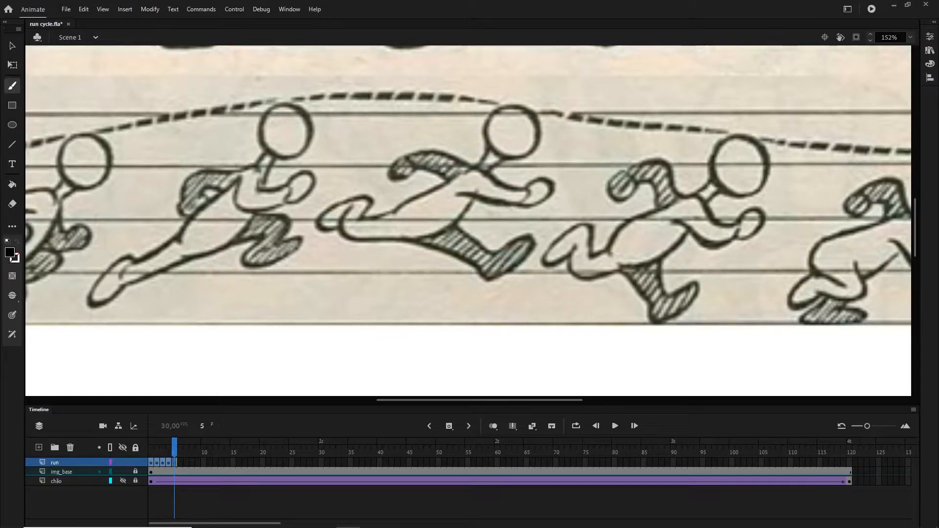
pyautogui.moveTo(499, 108)
pyautogui.mouseDown()
pyautogui.moveTo(539, 122)
pyautogui.moveTo(497, 108)
pyautogui.moveTo(488, 149)
pyautogui.moveTo(497, 107)
pyautogui.mouseUp()
pyautogui.hotkey('ctrl', 'z')
pyautogui.moveTo(488, 151); pyautogui.dragTo(475, 166)
pyautogui.moveTo(501, 160); pyautogui.dragTo(488, 171)
pyautogui.moveTo(476, 168)
pyautogui.mouseDown()
pyautogui.moveTo(519, 186)
pyautogui.moveTo(494, 203)
pyautogui.moveTo(450, 199)
pyautogui.mouseUp()
pyautogui.moveTo(527, 192); pyautogui.dragTo(522, 199)
# - Trace the fifth runner's back, both legs and far arm, and hatch the shaded limbs
pyautogui.moveTo(473, 168); pyautogui.dragTo(387, 215)
pyautogui.moveTo(385, 214)
pyautogui.mouseDown()
pyautogui.moveTo(337, 229)
pyautogui.moveTo(460, 226)
pyautogui.moveTo(482, 189)
pyautogui.mouseUp()
pyautogui.moveTo(401, 242)
pyautogui.mouseDown()
pyautogui.moveTo(512, 243)
pyautogui.moveTo(430, 241)
pyautogui.moveTo(528, 254)
pyautogui.mouseUp()
pyautogui.moveTo(394, 171); pyautogui.dragTo(461, 165)
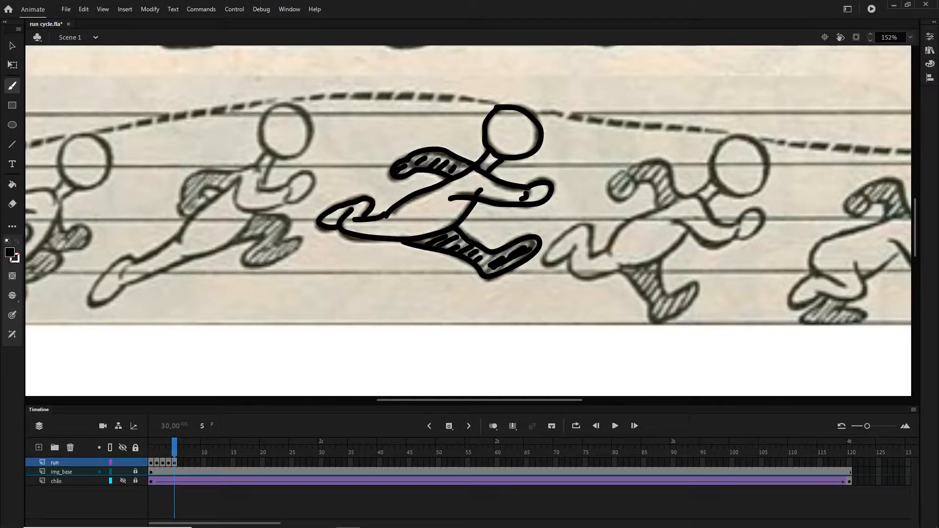
# - Add a keyframe at frame 6, shift the img_base picture left to align the sixth runner using onion skin, and relock it
pyautogui.click(452, 428)
pyautogui.click(135, 472)
pyautogui.press('v')
pyautogui.click(493, 426)
pyautogui.moveTo(670, 245); pyautogui.dragTo(437, 244)
pyautogui.click(136, 472)
pyautogui.hotkey('alt', 'shift', 'o')
# - Trace the sixth runner's head, neck, torso and bent rear leg with the brush on frame 6
pyautogui.press('b')
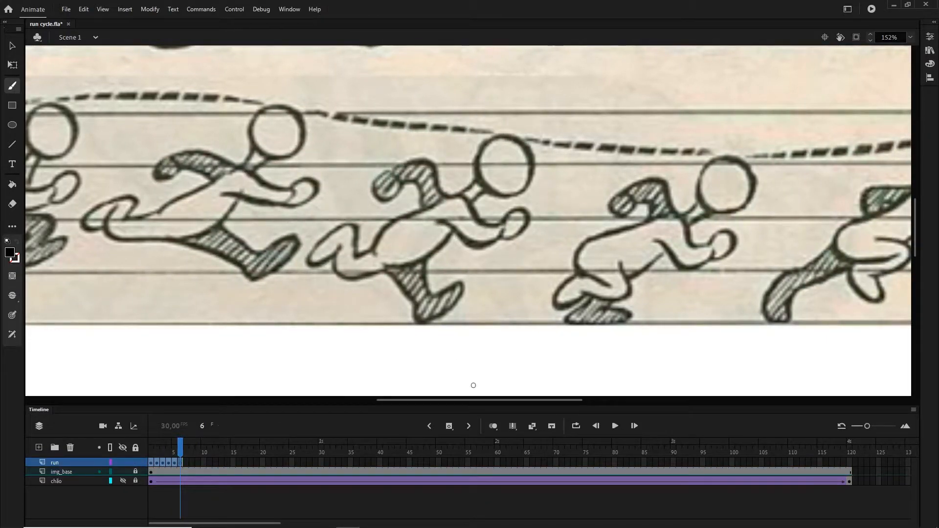
pyautogui.moveTo(495, 139)
pyautogui.mouseDown()
pyautogui.moveTo(525, 189)
pyautogui.moveTo(498, 138)
pyautogui.mouseUp()
pyautogui.moveTo(478, 188)
pyautogui.mouseDown()
pyautogui.moveTo(499, 227)
pyautogui.moveTo(471, 241)
pyautogui.moveTo(498, 237)
pyautogui.moveTo(429, 223)
pyautogui.moveTo(382, 264)
pyautogui.mouseUp()
pyautogui.hotkey('ctrl', 'z')
pyautogui.moveTo(387, 266)
pyautogui.mouseDown()
pyautogui.moveTo(342, 277)
pyautogui.moveTo(335, 256)
pyautogui.mouseUp()
pyautogui.moveTo(338, 245)
pyautogui.mouseDown()
pyautogui.moveTo(333, 235)
pyautogui.moveTo(360, 253)
pyautogui.moveTo(357, 230)
pyautogui.moveTo(373, 249)
pyautogui.mouseUp()
pyautogui.hotkey('ctrl', 'z')
# - Redraw the sixth runner's far arm, hatch it, and trace the shaded front leg
pyautogui.moveTo(373, 257)
pyautogui.mouseDown()
pyautogui.moveTo(396, 221)
pyautogui.moveTo(459, 197)
pyautogui.moveTo(395, 185)
pyautogui.mouseUp()
pyautogui.moveTo(395, 187)
pyautogui.mouseDown()
pyautogui.moveTo(397, 175)
pyautogui.moveTo(459, 197)
pyautogui.moveTo(431, 166)
pyautogui.moveTo(396, 175)
pyautogui.mouseUp()
pyautogui.hotkey('ctrl', 'z')
pyautogui.hotkey('ctrl', 'z')
pyautogui.moveTo(459, 198); pyautogui.dragTo(396, 174)
pyautogui.moveTo(400, 180); pyautogui.dragTo(426, 179)
pyautogui.moveTo(434, 184); pyautogui.dragTo(440, 200)
pyautogui.moveTo(392, 178); pyautogui.dragTo(384, 190)
pyautogui.moveTo(383, 270)
pyautogui.mouseDown()
pyautogui.moveTo(415, 319)
pyautogui.moveTo(427, 260)
pyautogui.mouseUp()
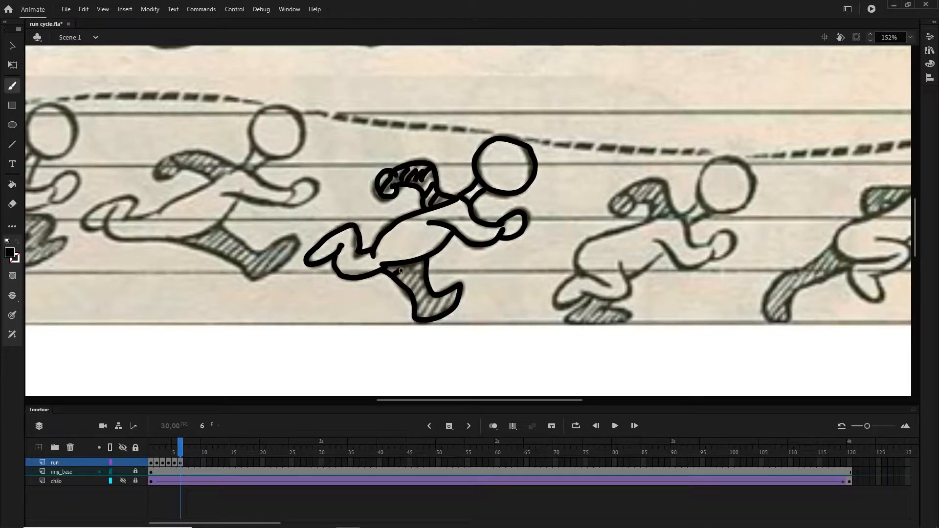
# - Add a keyframe at frame 7, shift the img_base picture left to align the seventh runner, relock it, and ready the brush
pyautogui.click(449, 426)
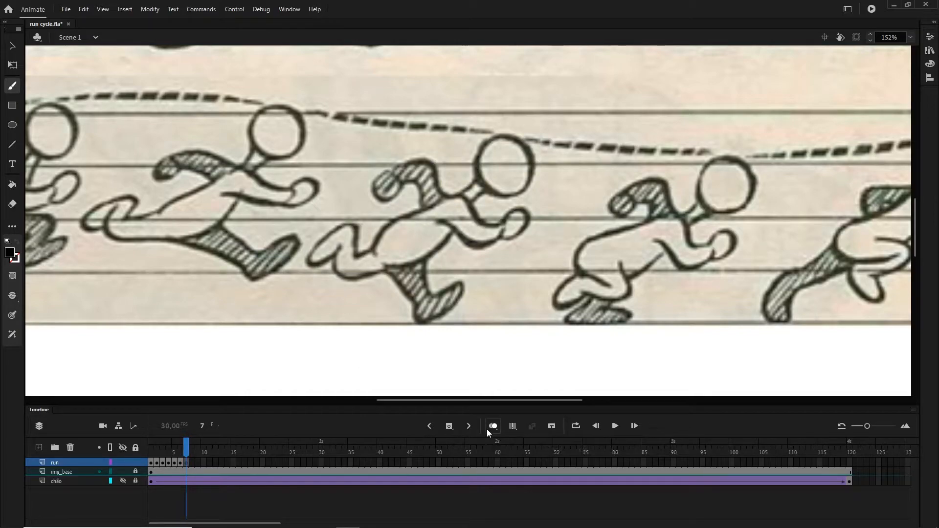
pyautogui.click(493, 426)
pyautogui.press('v')
pyautogui.moveTo(611, 293); pyautogui.dragTo(397, 313)
pyautogui.click(493, 426)
pyautogui.click(136, 472)
pyautogui.click(74, 463)
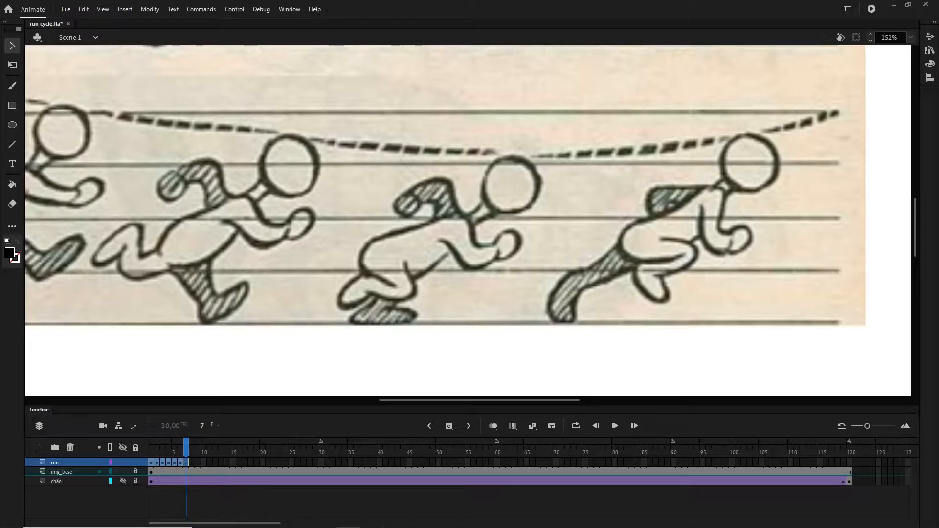
pyautogui.press('b')
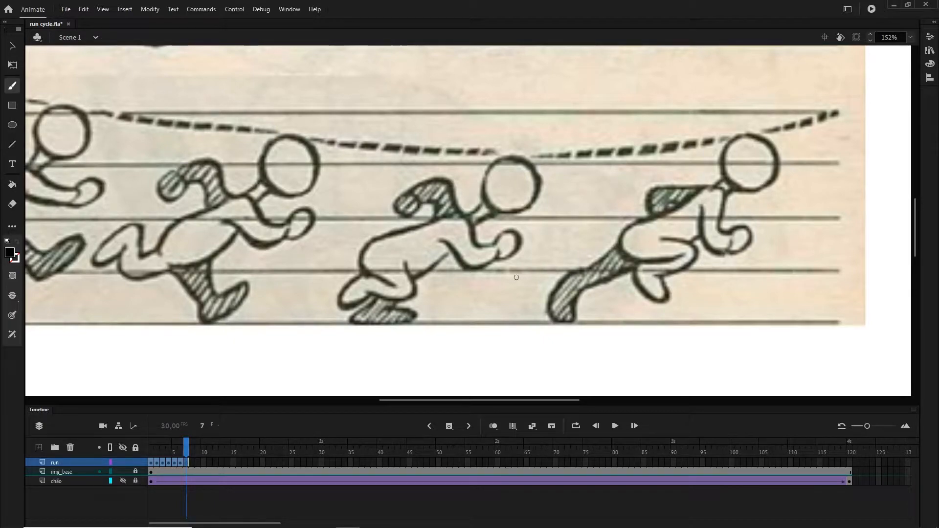
# - Trace the seventh runner's head, neck, torso, near arm and bent near leg with the brush on frame 7
pyautogui.moveTo(507, 159)
pyautogui.mouseDown()
pyautogui.moveTo(484, 170)
pyautogui.moveTo(510, 158)
pyautogui.moveTo(532, 209)
pyautogui.moveTo(510, 157)
pyautogui.mouseUp()
pyautogui.hotkey('ctrl', 'z')
pyautogui.hotkey('ctrl', 'z')
pyautogui.hotkey('ctrl', 'z')
pyautogui.moveTo(486, 198)
pyautogui.mouseDown()
pyautogui.moveTo(494, 235)
pyautogui.moveTo(455, 264)
pyautogui.moveTo(374, 296)
pyautogui.moveTo(398, 289)
pyautogui.moveTo(366, 246)
pyautogui.moveTo(454, 217)
pyautogui.moveTo(416, 197)
pyautogui.mouseUp()
# - Trace the seventh runner's raised far arm and hatch it with short brush strokes
pyautogui.moveTo(414, 192)
pyautogui.mouseDown()
pyautogui.moveTo(423, 185)
pyautogui.moveTo(464, 216)
pyautogui.mouseUp()
pyautogui.moveTo(434, 188); pyautogui.dragTo(418, 196)
pyautogui.moveTo(445, 191); pyautogui.dragTo(429, 200)
pyautogui.moveTo(449, 198)
pyautogui.mouseDown()
pyautogui.moveTo(436, 203)
pyautogui.moveTo(443, 212)
pyautogui.mouseUp()
pyautogui.moveTo(455, 212); pyautogui.dragTo(444, 216)
pyautogui.moveTo(410, 203); pyautogui.dragTo(402, 208)
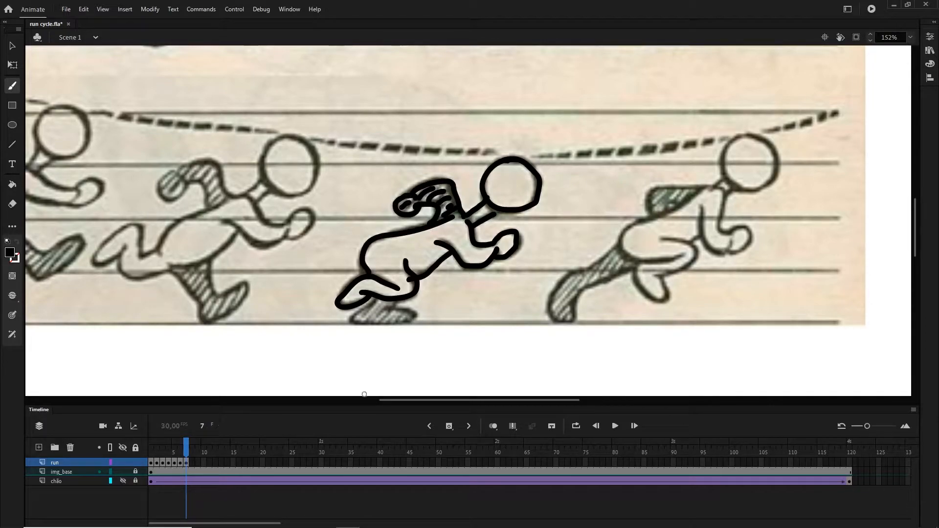
# - Draw the seventh runner's shaded far leg and foot at ground level and hatch it
pyautogui.moveTo(375, 298)
pyautogui.mouseDown()
pyautogui.moveTo(402, 309)
pyautogui.moveTo(392, 304)
pyautogui.mouseUp()
pyautogui.moveTo(378, 303); pyautogui.dragTo(367, 317)
pyautogui.moveTo(384, 307); pyautogui.dragTo(375, 319)
pyautogui.moveTo(389, 313); pyautogui.dragTo(382, 321)
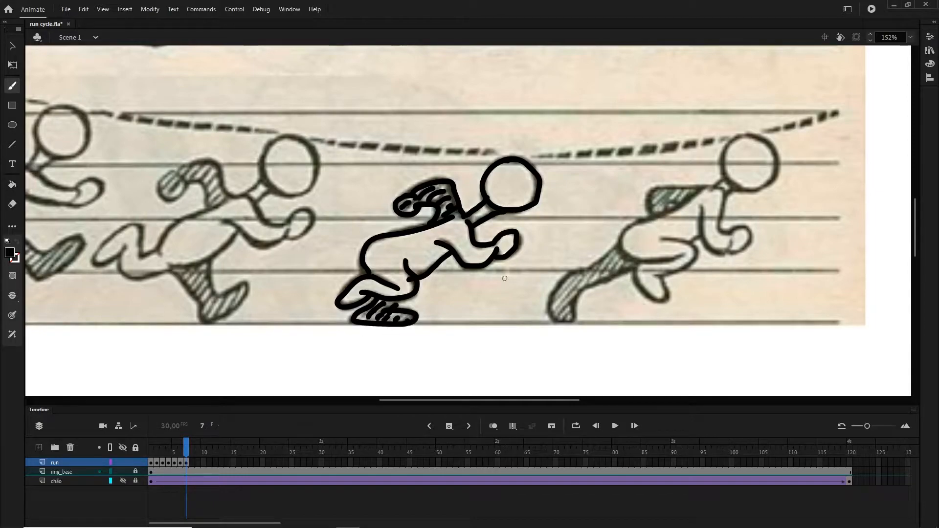
# - Add a blank keyframe at frame 8, shift the img_base picture left to align the eighth runner using onion skin, relock it, and ready the brush
pyautogui.press('F7')
pyautogui.click(136, 472)
pyautogui.click(493, 426)
pyautogui.press('v')
pyautogui.moveTo(598, 321); pyautogui.dragTo(359, 321)
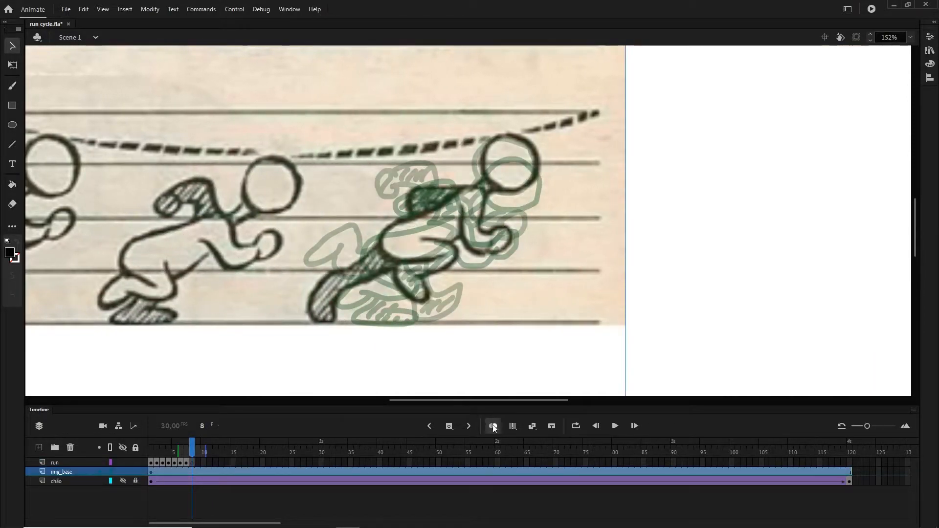
pyautogui.click(493, 426)
pyautogui.click(135, 472)
pyautogui.press('b')
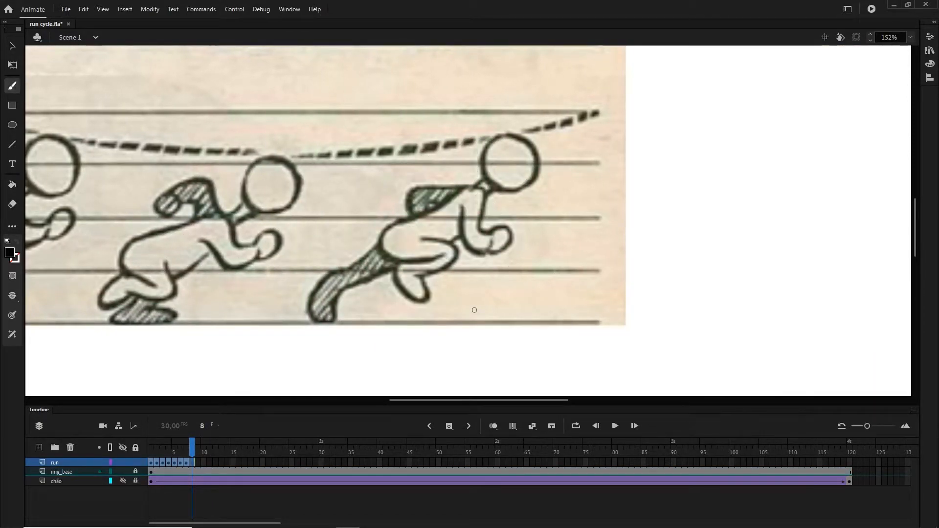
# - Trace the eighth runner's head, neck, near arm, torso and bent front leg on frame 8
pyautogui.moveTo(495, 142)
pyautogui.mouseDown()
pyautogui.moveTo(511, 137)
pyautogui.moveTo(501, 136)
pyautogui.mouseUp()
pyautogui.hotkey('ctrl', 'z')
pyautogui.moveTo(486, 181); pyautogui.dragTo(473, 189)
pyautogui.moveTo(495, 188)
pyautogui.mouseDown()
pyautogui.moveTo(485, 196)
pyautogui.moveTo(507, 243)
pyautogui.moveTo(491, 238)
pyautogui.mouseUp()
pyautogui.moveTo(489, 247)
pyautogui.mouseDown()
pyautogui.moveTo(460, 210)
pyautogui.moveTo(418, 259)
pyautogui.moveTo(445, 253)
pyautogui.mouseUp()
pyautogui.moveTo(421, 240)
pyautogui.mouseDown()
pyautogui.moveTo(415, 277)
pyautogui.moveTo(405, 262)
pyautogui.mouseUp()
pyautogui.moveTo(461, 239); pyautogui.dragTo(452, 243)
# - Trace the eighth runner's extended rear leg and far arm, and hatch both as shaded limbs
pyautogui.moveTo(382, 238); pyautogui.dragTo(311, 293)
pyautogui.moveTo(394, 258); pyautogui.dragTo(377, 272)
pyautogui.moveTo(376, 252); pyautogui.dragTo(361, 276)
pyautogui.moveTo(338, 279); pyautogui.dragTo(329, 294)
pyautogui.moveTo(418, 214); pyautogui.dragTo(463, 188)
pyautogui.moveTo(432, 192)
pyautogui.mouseDown()
pyautogui.moveTo(421, 205)
pyautogui.moveTo(408, 203)
pyautogui.mouseUp()
pyautogui.moveTo(425, 202); pyautogui.dragTo(421, 211)
pyautogui.click(17, 48)
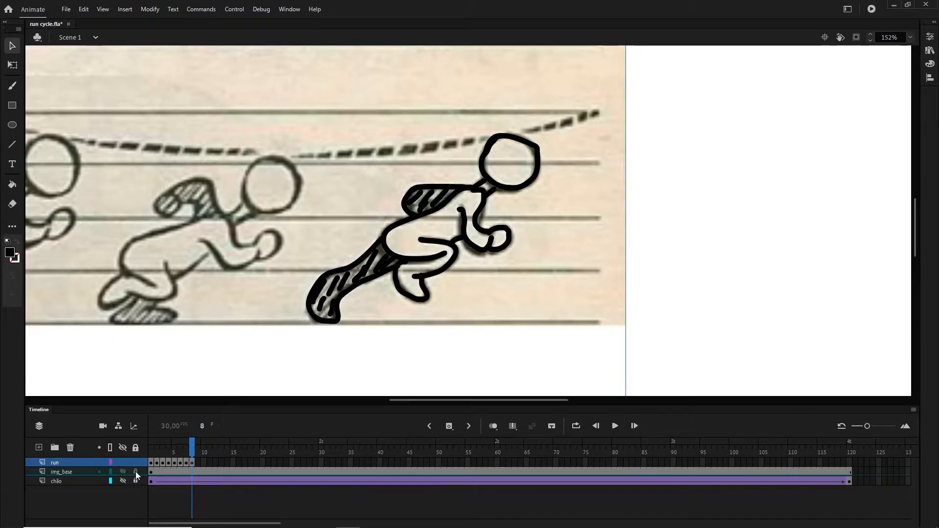
# - Hide the img_base layer and play the run cycle as a loop over frames 1 to 8
pyautogui.click(124, 472)
pyautogui.click(615, 426)
pyautogui.click(615, 426)
pyautogui.click(429, 426)
pyautogui.click(430, 426)
pyautogui.click(430, 426)
pyautogui.click(576, 426)
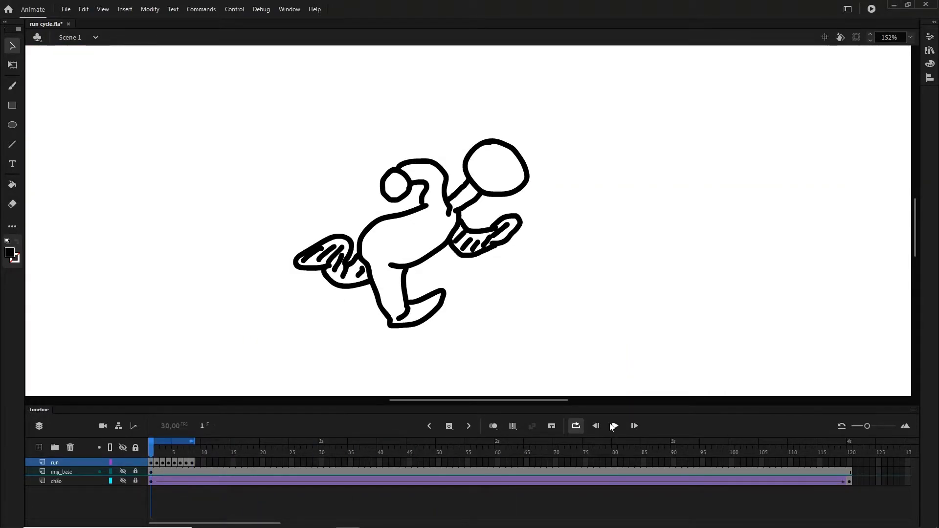
pyautogui.click(616, 426)
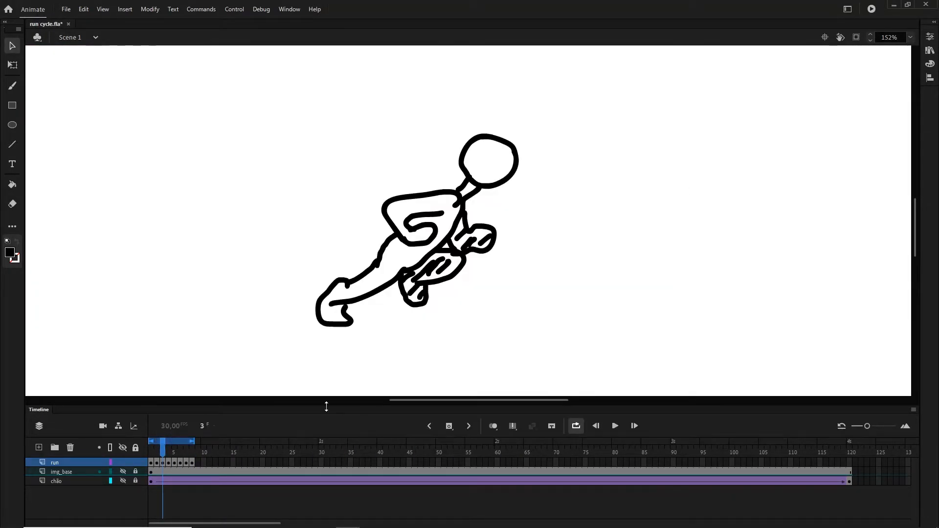
pyautogui.click(576, 426)
# - Scrub back and forth through frames 1 to 7, toggling the chão layer's visibility, to examine the running poses against the ground
pyautogui.moveTo(163, 443); pyautogui.dragTo(178, 443)
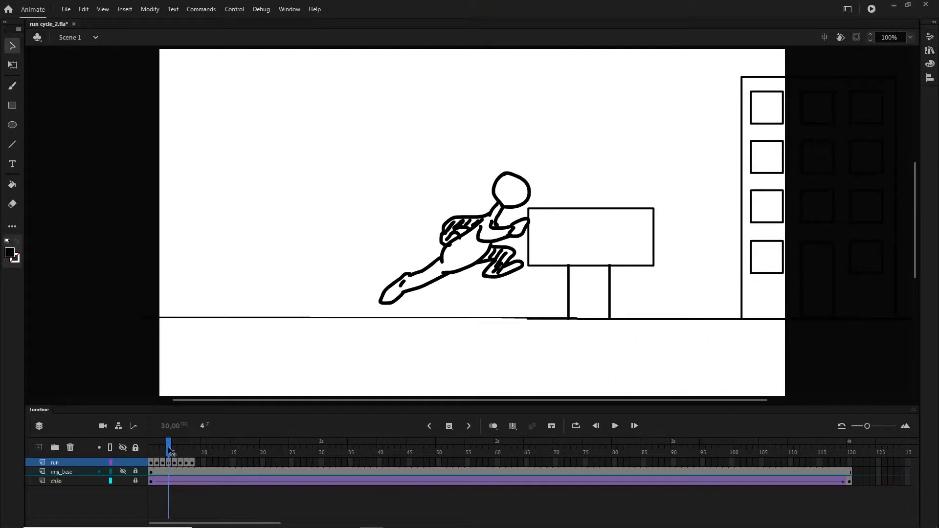
pyautogui.click(122, 481)
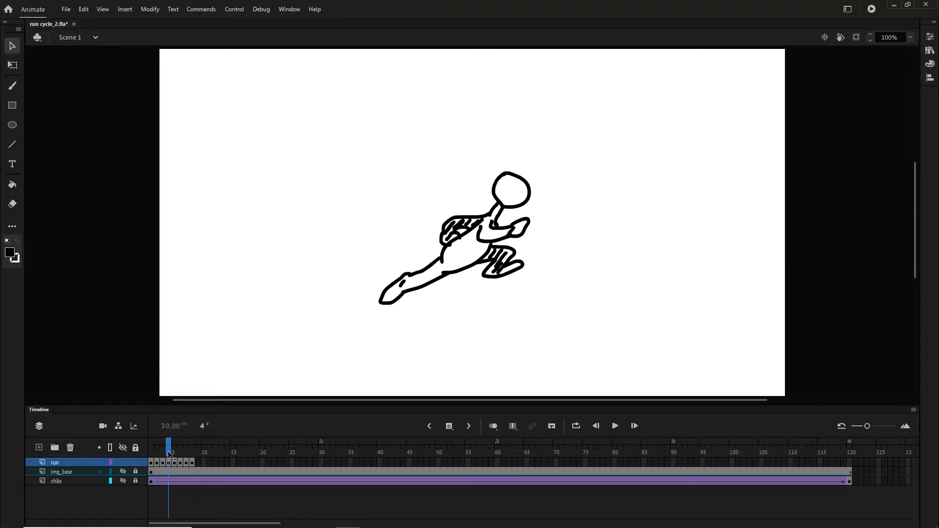
pyautogui.moveTo(169, 451)
pyautogui.mouseDown()
pyautogui.moveTo(153, 451)
pyautogui.moveTo(163, 451)
pyautogui.moveTo(157, 463)
pyautogui.moveTo(192, 462)
pyautogui.moveTo(153, 465)
pyautogui.moveTo(178, 468)
pyautogui.moveTo(190, 453)
pyautogui.moveTo(172, 449)
pyautogui.mouseUp()
pyautogui.click(123, 481)
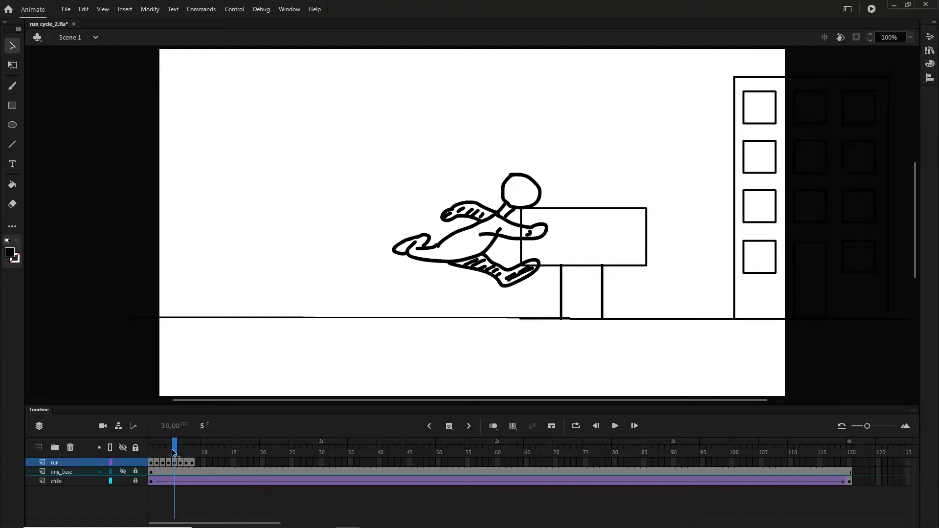
pyautogui.moveTo(174, 448); pyautogui.dragTo(151, 449)
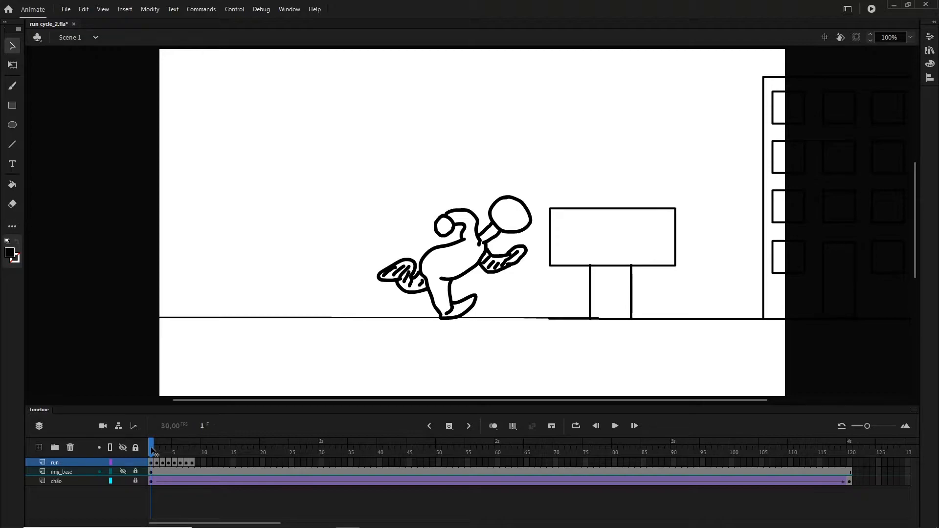
pyautogui.moveTo(151, 450); pyautogui.dragTo(176, 459)
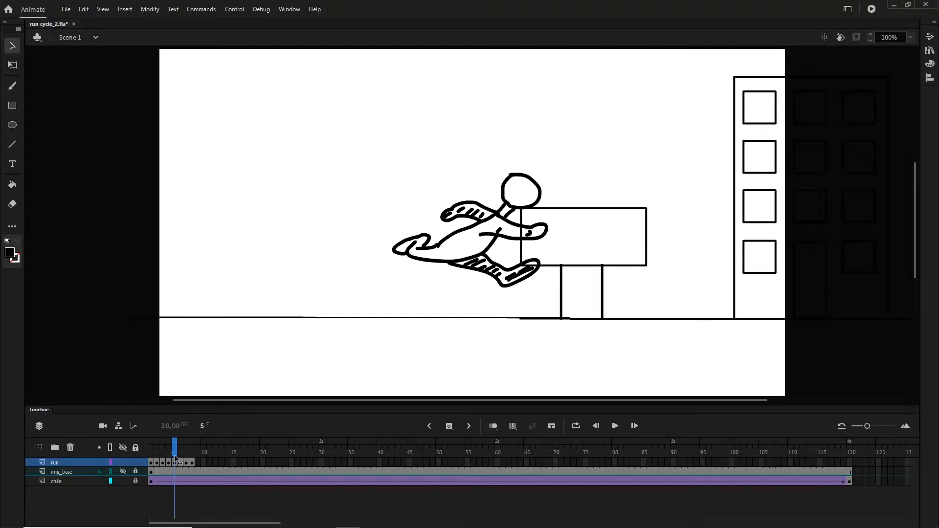
pyautogui.click(181, 463)
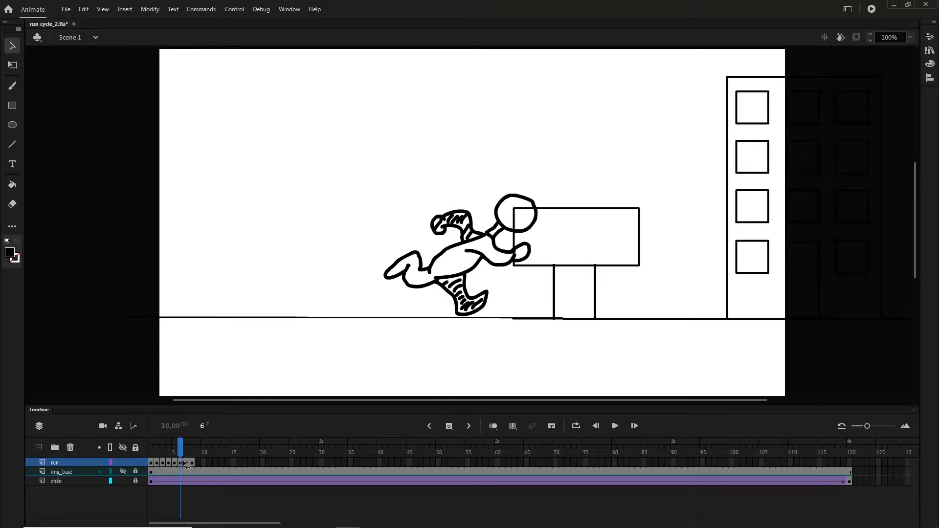
pyautogui.click(186, 463)
pyautogui.click(181, 462)
pyautogui.moveTo(181, 463); pyautogui.dragTo(151, 460)
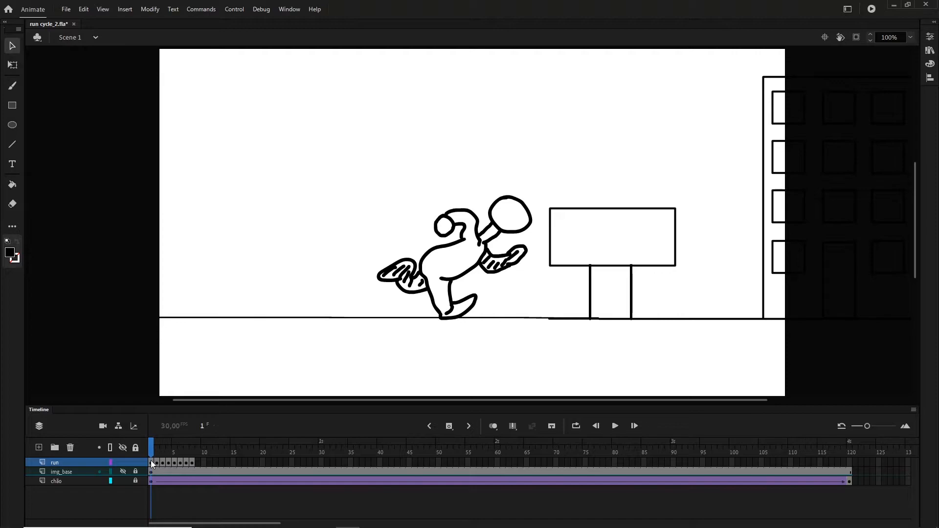
pyautogui.moveTo(151, 448); pyautogui.dragTo(168, 454)
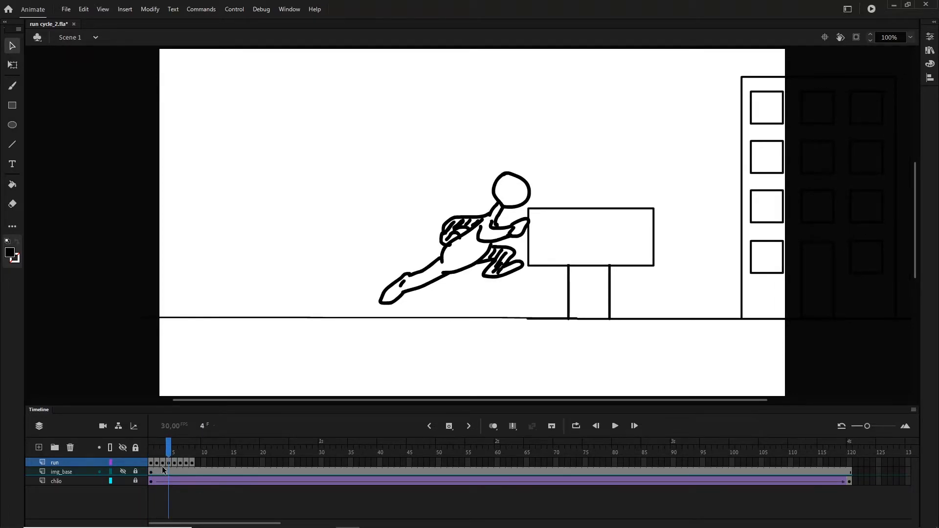
# - Fill the frame 1 runner's hatched far arm and rear leg with mid grey
pyautogui.click(151, 463)
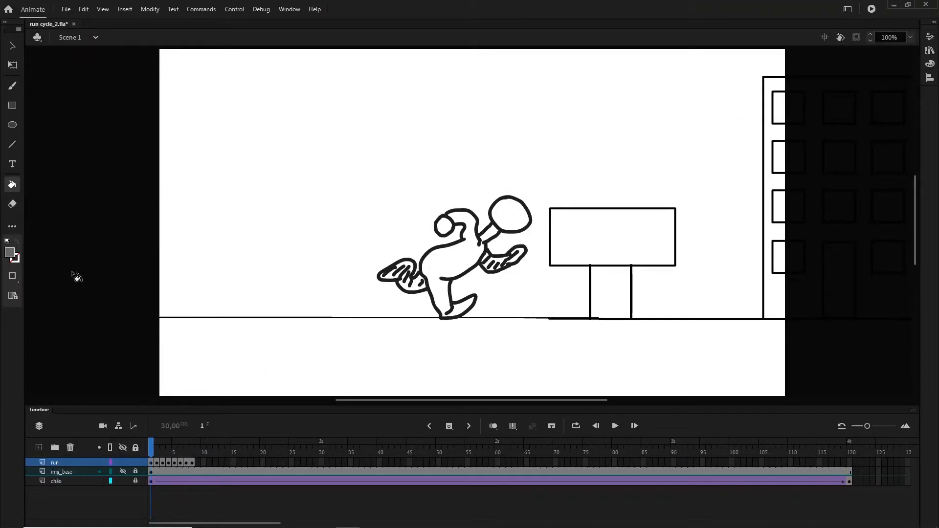
pyautogui.hotkey('ctrl', '=')
pyautogui.moveTo(522, 338); pyautogui.dragTo(505, 259)
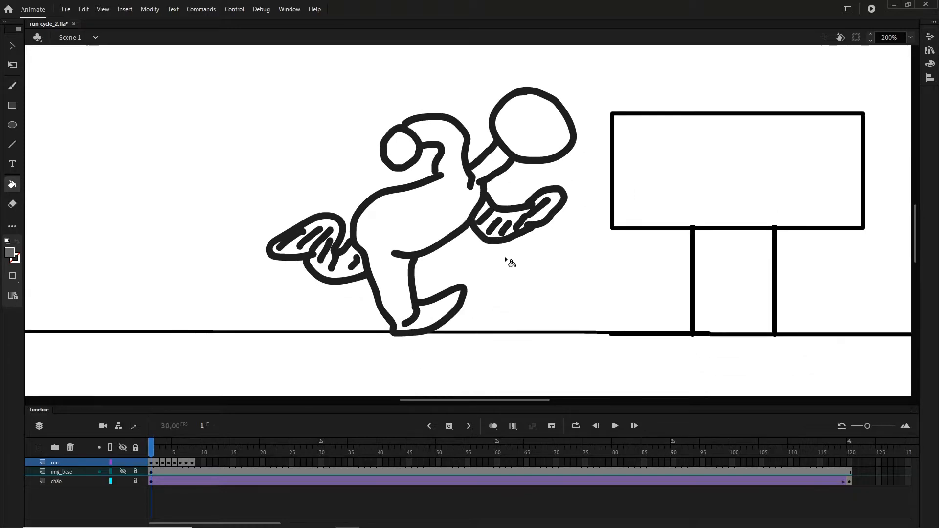
pyautogui.click(506, 228)
pyautogui.click(548, 211)
pyautogui.click(485, 211)
pyautogui.click(348, 273)
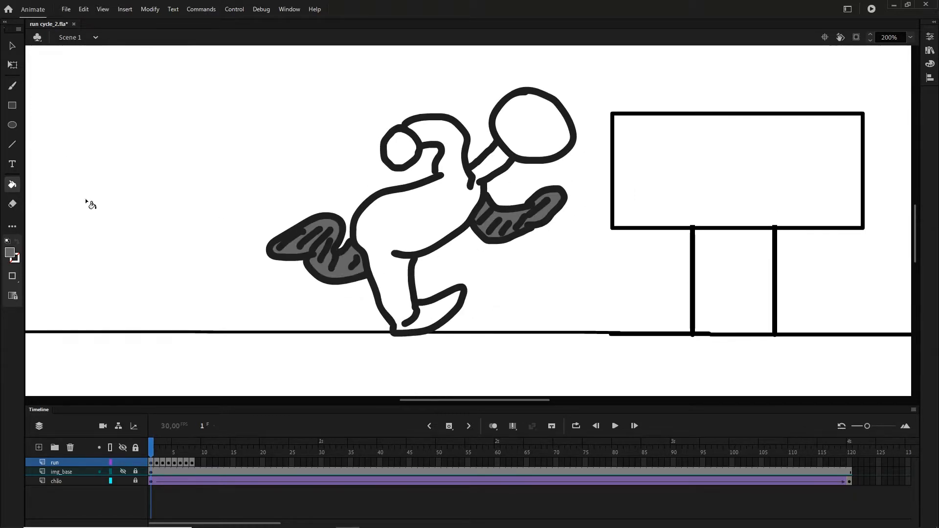
# - Fill the frame 1 runner's body, near hand and head with dark grey
pyautogui.click(10, 252)
pyautogui.click(56, 292)
pyautogui.click(410, 203)
pyautogui.click(398, 149)
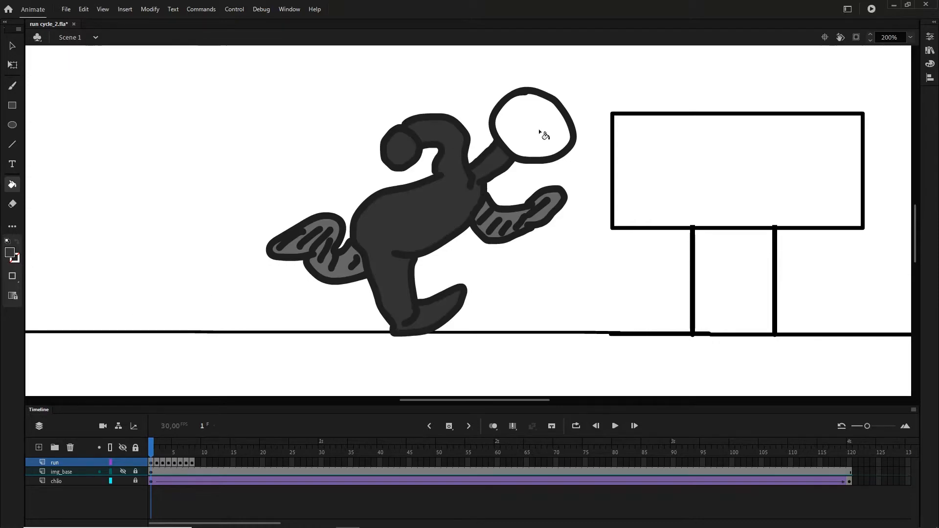
pyautogui.click(528, 141)
# - Try to fill the frame 2 runner's body and near arm with dark grey, then undo the fills
pyautogui.click(156, 451)
pyautogui.click(406, 249)
pyautogui.click(407, 187)
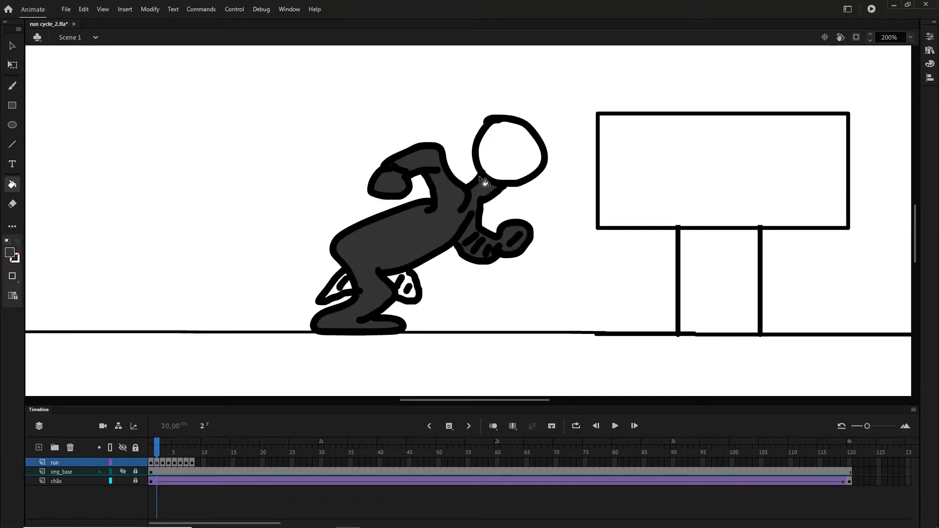
pyautogui.click(499, 167)
pyautogui.hotkey('ctrl', 'z')
pyautogui.hotkey('ctrl', 'z')
pyautogui.hotkey('ctrl', 'z')
# - Close the outline gap between chest and far arm on frame 2 with a short brush stroke, then ready the Paint Bucket
pyautogui.press('b')
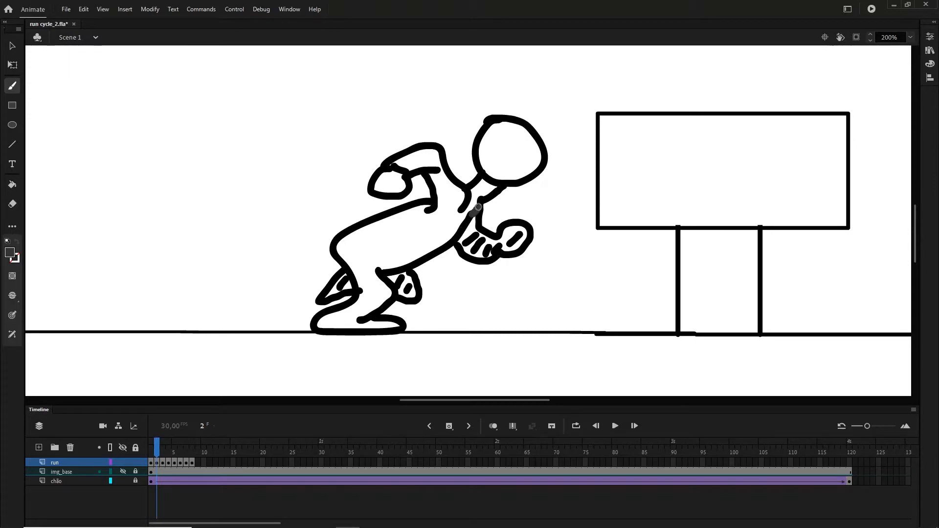
pyautogui.moveTo(472, 214); pyautogui.dragTo(480, 200)
pyautogui.press('k')
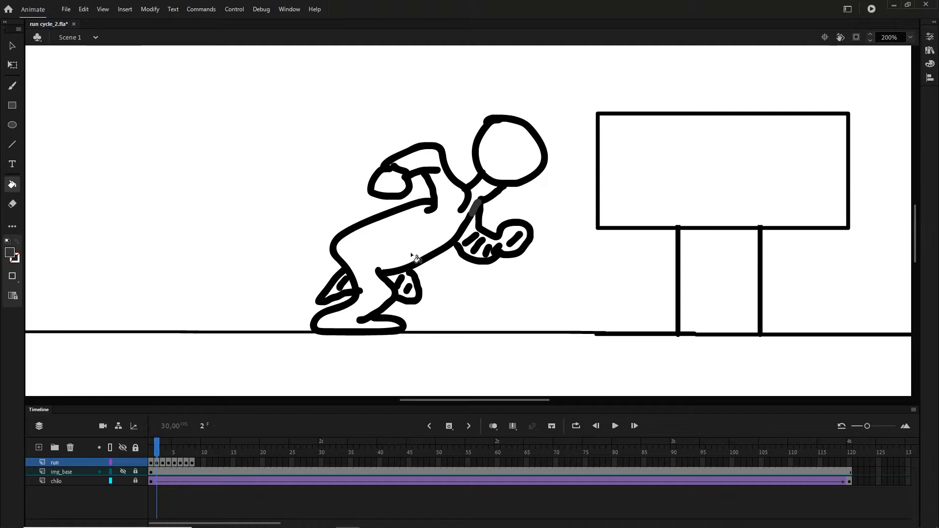
# - Try to fill the frame 2 runner's far limbs, body, head and near hand all with dark grey
pyautogui.click(474, 235)
pyautogui.click(351, 291)
pyautogui.click(404, 286)
pyautogui.click(14, 256)
pyautogui.click(55, 294)
pyautogui.click(342, 260)
pyautogui.click(509, 152)
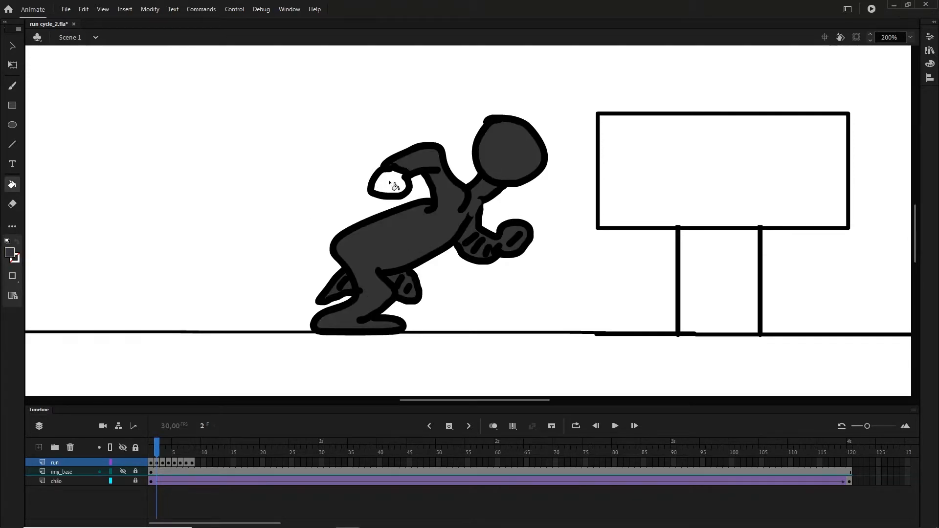
pyautogui.click(389, 183)
# - Set the fill colour to mid grey and undo the fills made on the frame 2 runner
pyautogui.click(12, 256)
pyautogui.click(54, 304)
pyautogui.click(516, 235)
pyautogui.hotkey('ctrl', 'z')
pyautogui.hotkey('ctrl', 'z')
pyautogui.hotkey('ctrl', 'z')
pyautogui.hotkey('ctrl', 'z')
pyautogui.hotkey('ctrl', 'z')
pyautogui.hotkey('ctrl', 'z')
pyautogui.hotkey('ctrl', 'z')
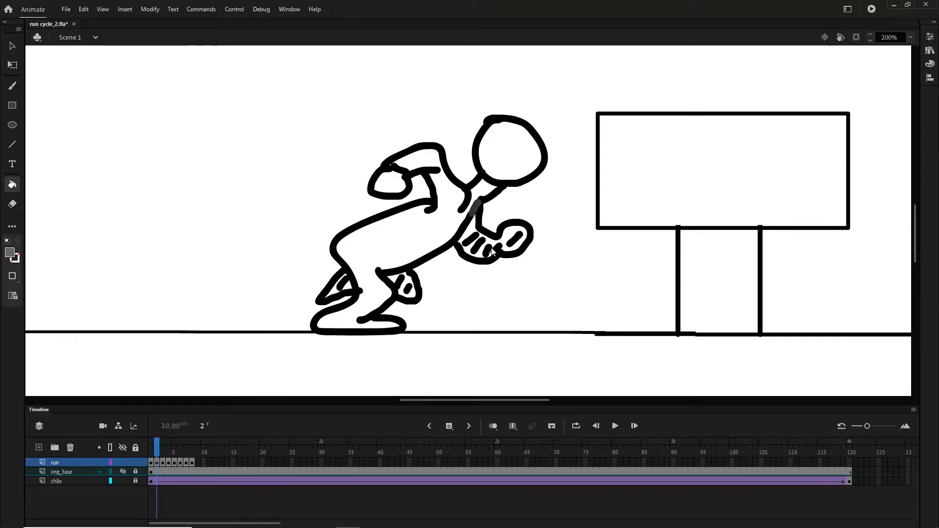
# - Fill the frame 2 runner's hatched far arm and both visible parts of the far leg with mid grey
pyautogui.click(491, 242)
pyautogui.click(345, 288)
pyautogui.click(410, 288)
# - Fill the frame 2 runner's body, head and near hand with dark grey
pyautogui.click(11, 254)
pyautogui.click(78, 300)
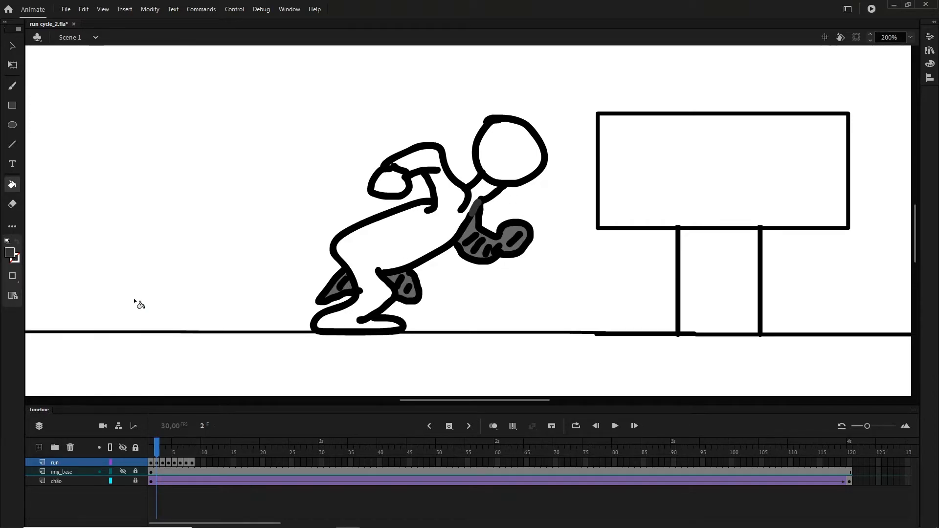
pyautogui.click(399, 236)
pyautogui.click(517, 147)
pyautogui.click(379, 187)
# - Go to frame 3 and fill the runner's body, head and neck with dark grey
pyautogui.click(163, 463)
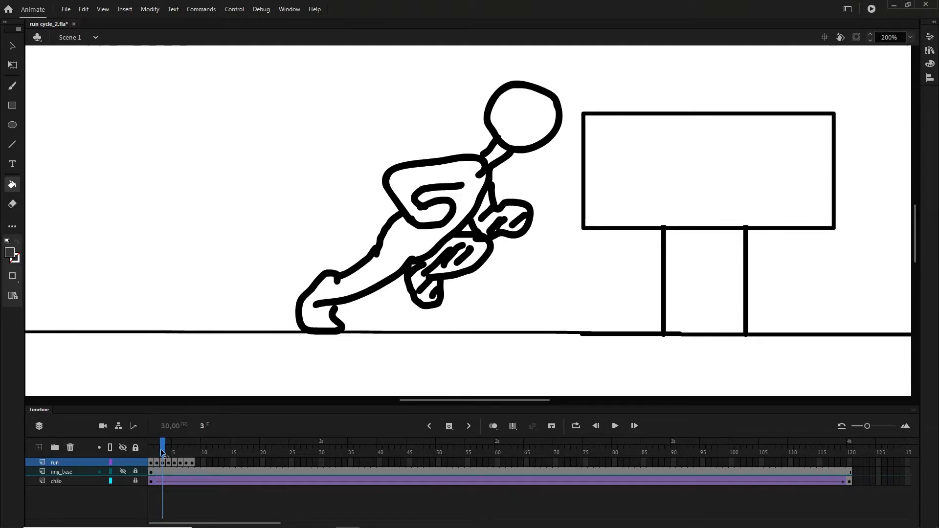
pyautogui.click(12, 254)
pyautogui.click(52, 299)
pyautogui.click(419, 237)
pyautogui.click(537, 110)
pyautogui.click(503, 156)
# - Fill the frame 3 runner's hatched far leg and far arm with mid grey
pyautogui.click(11, 254)
pyautogui.click(52, 299)
pyautogui.click(418, 286)
pyautogui.click(498, 220)
pyautogui.click(430, 300)
# - Go to frame 4 and fill each hatched section of the runner's far leg and far arm with mid grey
pyautogui.click(167, 448)
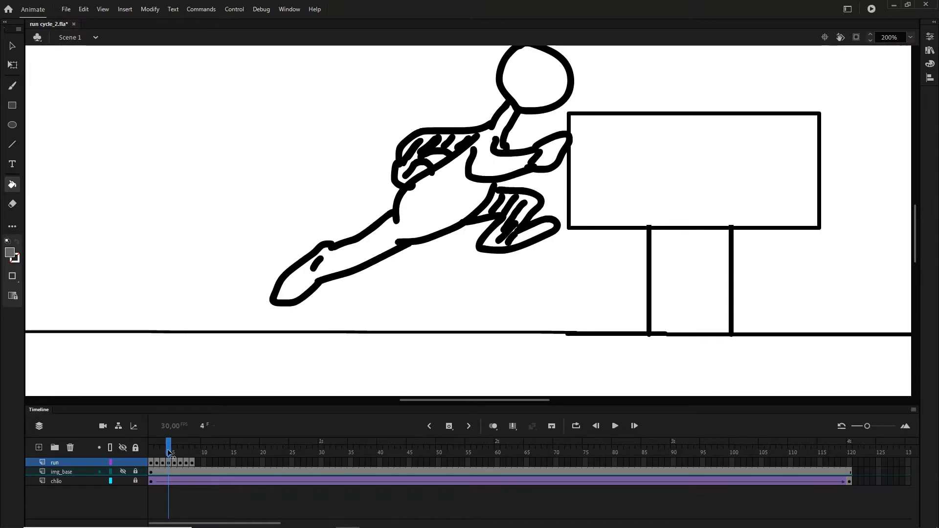
pyautogui.scroll(1, 916, 217)
pyautogui.scroll(1, 917, 216)
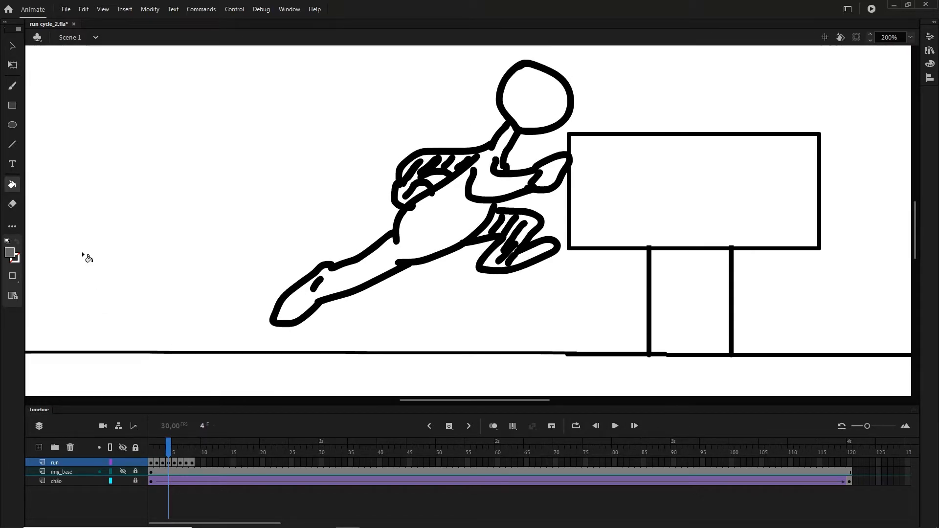
pyautogui.click(509, 230)
pyautogui.click(506, 229)
pyautogui.click(491, 226)
pyautogui.click(537, 255)
pyautogui.click(401, 193)
pyautogui.click(449, 164)
pyautogui.click(470, 168)
# - Fill the frame 4 runner's body, near hand and head with dark grey #333333
pyautogui.click(12, 253)
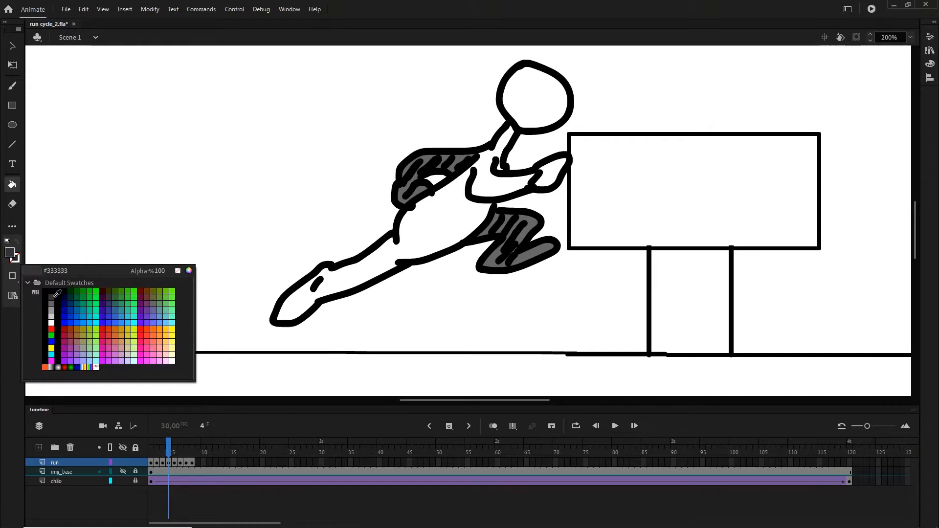
pyautogui.click(40, 294)
pyautogui.click(472, 223)
pyautogui.click(552, 171)
pyautogui.click(533, 98)
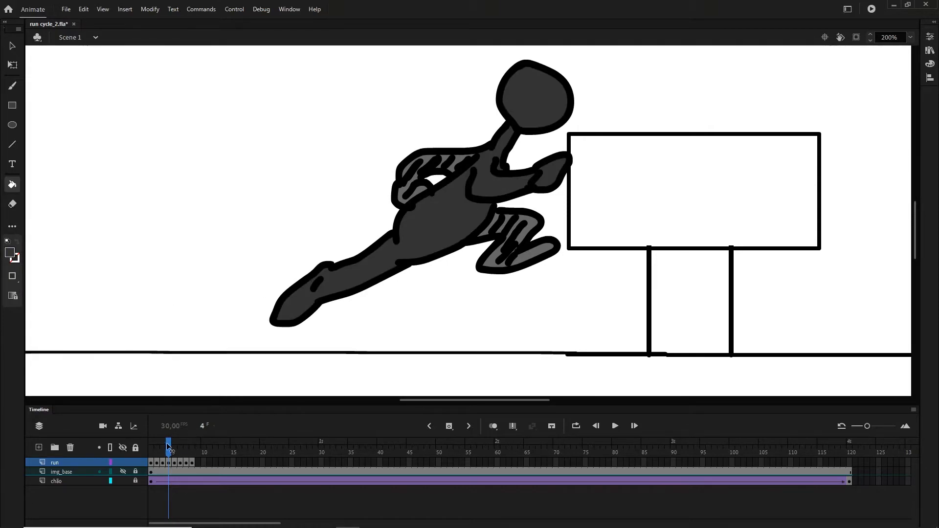
# - Go to frame 5 and fill the runner's body, neck, head and near limbs with dark grey
pyautogui.moveTo(167, 445); pyautogui.dragTo(174, 447)
pyautogui.click(506, 192)
pyautogui.click(526, 145)
# - Fill the frame 5 runner's hatched far arm and front leg with mid grey
pyautogui.click(12, 253)
pyautogui.click(51, 303)
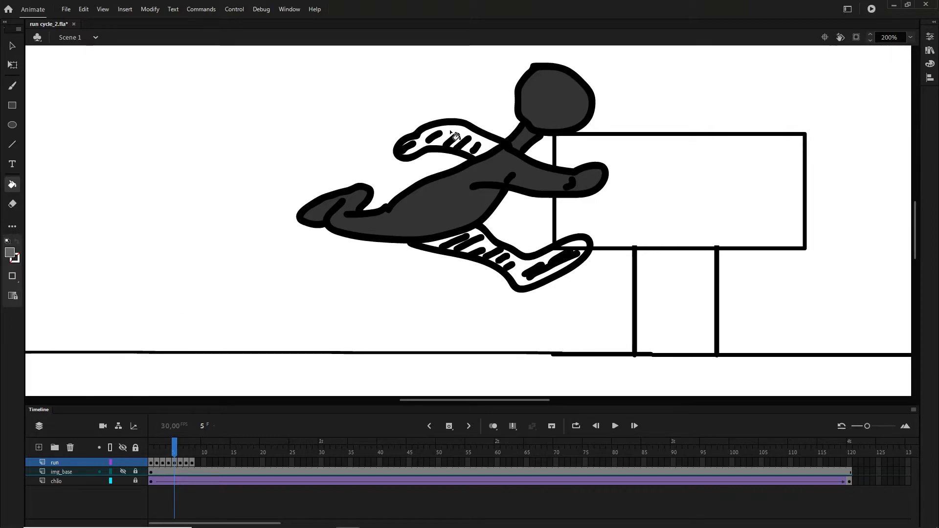
pyautogui.click(454, 135)
pyautogui.click(491, 249)
pyautogui.click(492, 243)
# - Go to frame 6 and fill the runner's hatched front leg and far arm with mid grey
pyautogui.moveTo(178, 452)
pyautogui.mouseDown()
pyautogui.moveTo(151, 455)
pyautogui.moveTo(182, 462)
pyautogui.mouseUp()
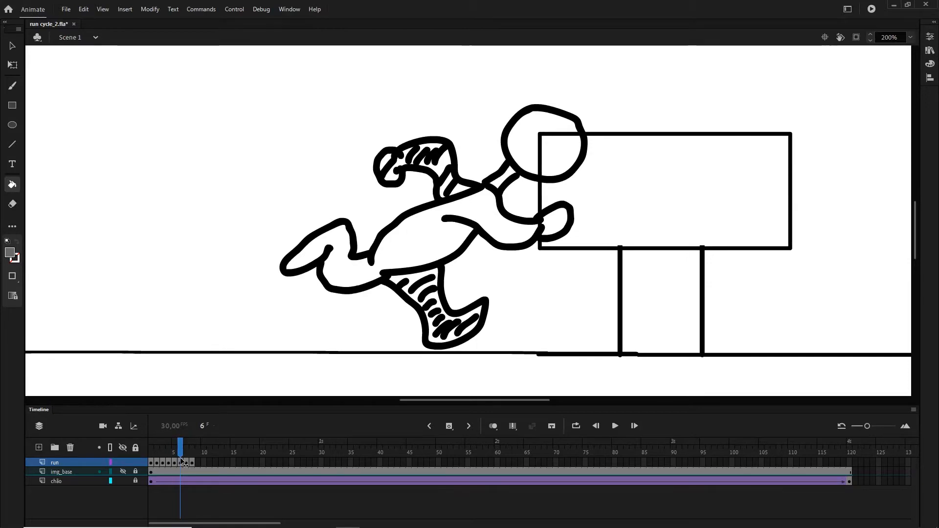
pyautogui.click(418, 302)
pyautogui.click(445, 172)
pyautogui.click(448, 182)
pyautogui.click(400, 168)
pyautogui.click(430, 165)
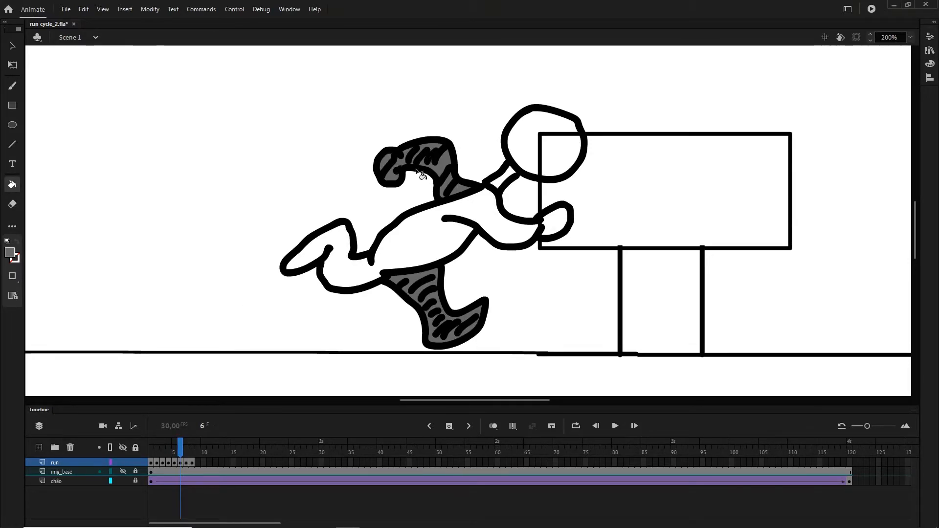
# - Fill the frame 6 runner's body, near limbs and head with dark grey
pyautogui.click(10, 252)
pyautogui.click(51, 293)
pyautogui.click(450, 239)
pyautogui.click(520, 177)
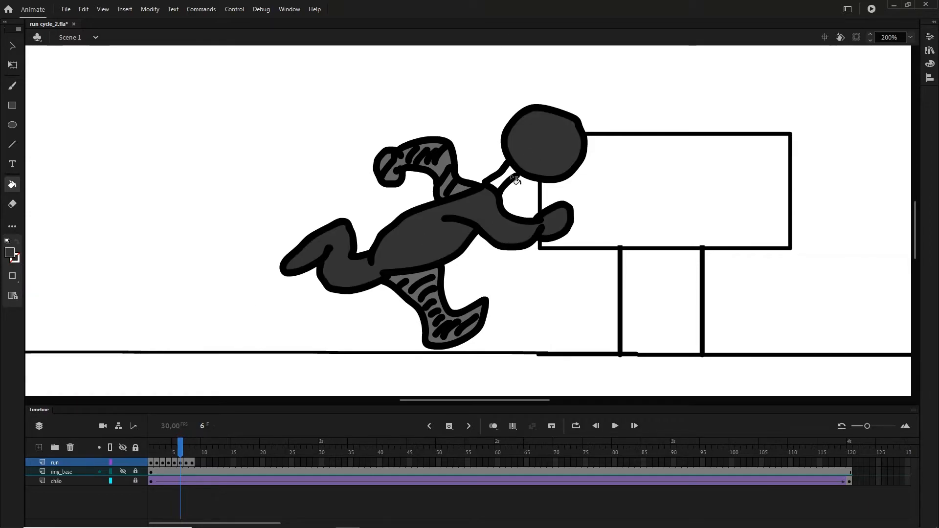
# - Go to frame 7, fill the runner's body, neck and head with dark grey, and close the gap in the far leg's black outline
pyautogui.press('.')
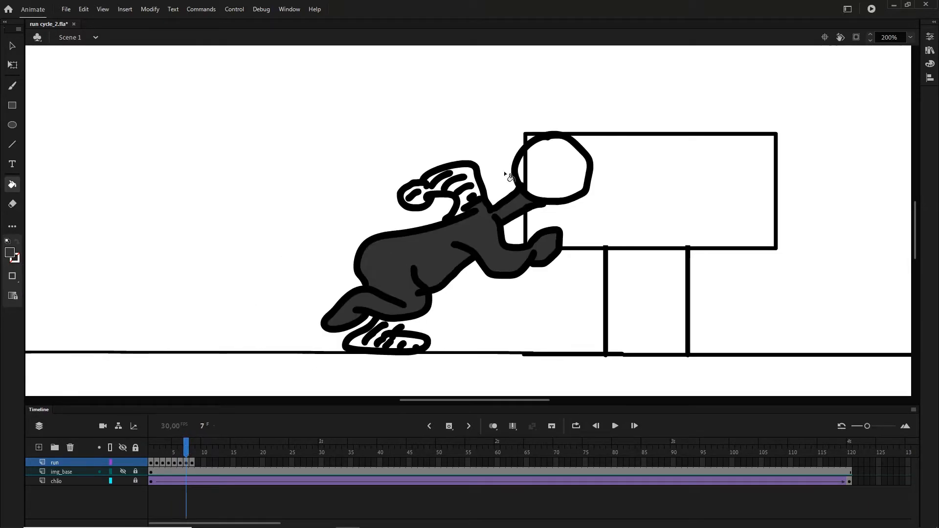
pyautogui.click(525, 179)
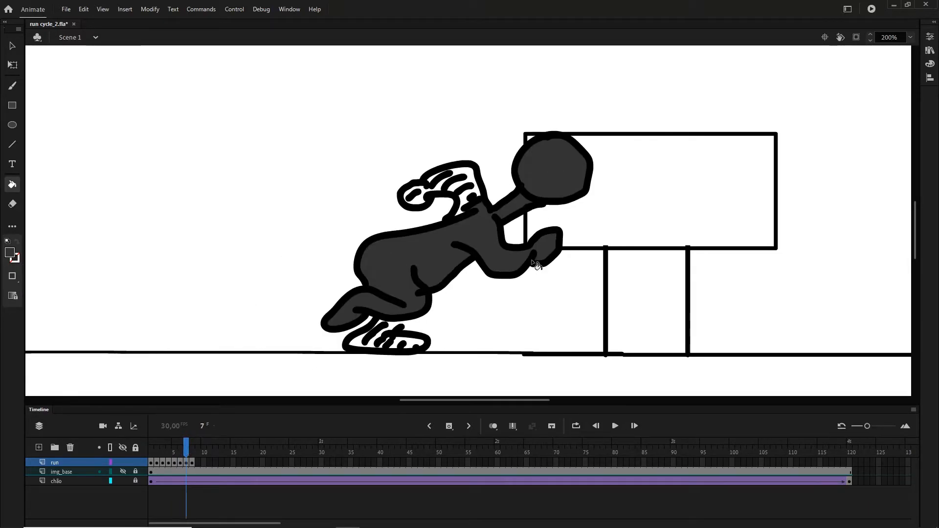
pyautogui.click(10, 252)
pyautogui.click(50, 290)
pyautogui.click(13, 86)
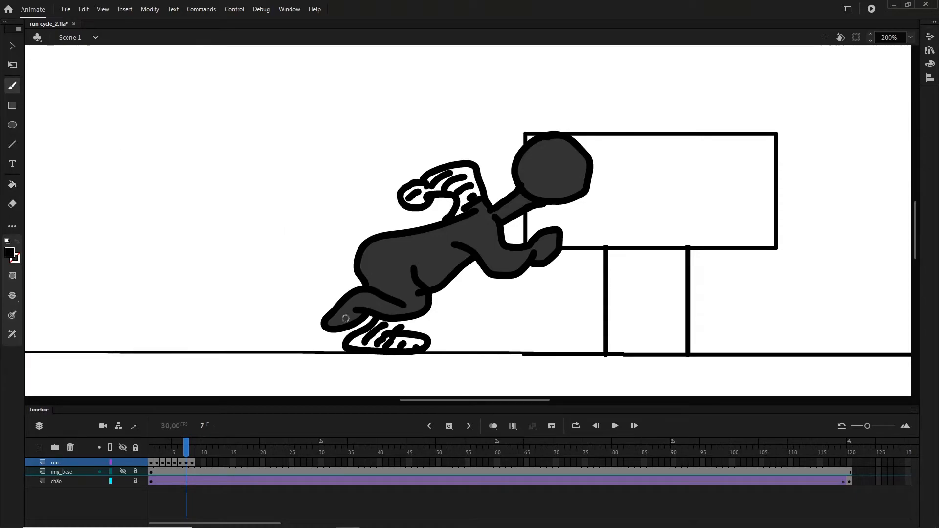
# - Fill the frame 7 runner's hatched far arm and far leg with mid grey
pyautogui.click(10, 252)
pyautogui.click(57, 299)
pyautogui.click(12, 185)
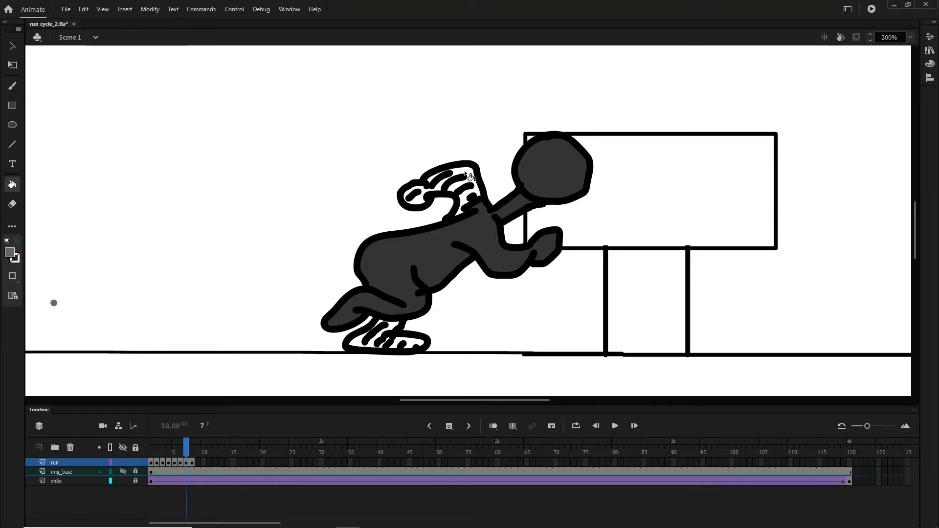
pyautogui.click(466, 176)
pyautogui.click(409, 344)
pyautogui.click(372, 340)
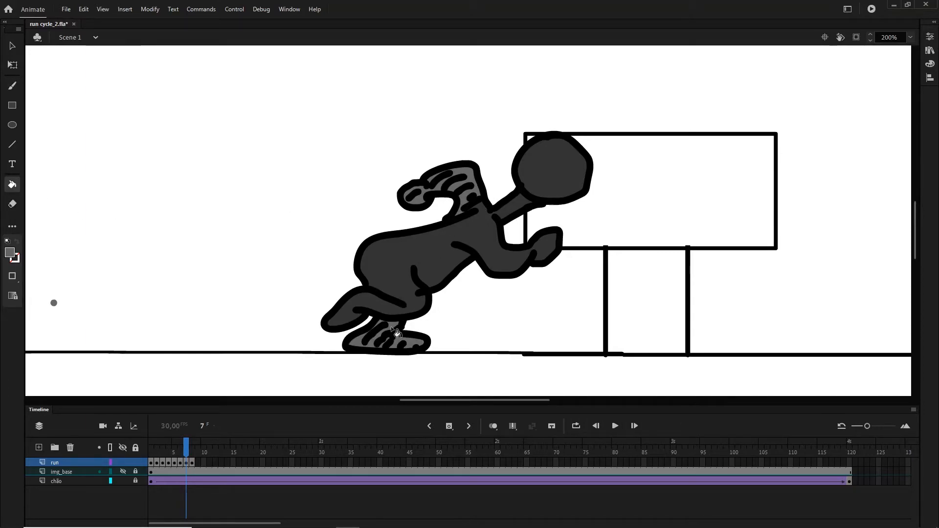
# - Go to frame 8 and fill the runner's hatched back leg and far arm with mid grey, undoing any fill that recolours the outline
pyautogui.click(194, 449)
pyautogui.click(379, 263)
pyautogui.click(398, 271)
pyautogui.click(394, 267)
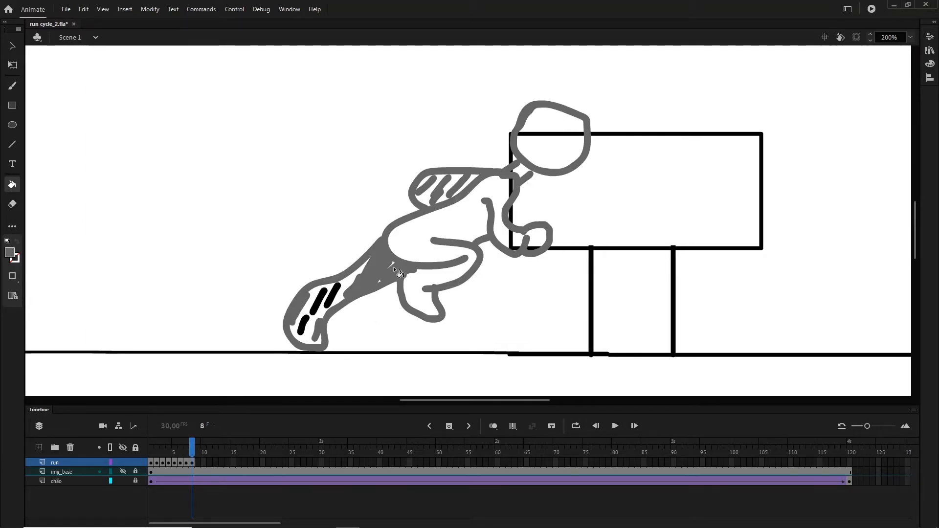
pyautogui.hotkey('ctrl', 'z')
pyautogui.click(393, 265)
pyautogui.click(346, 286)
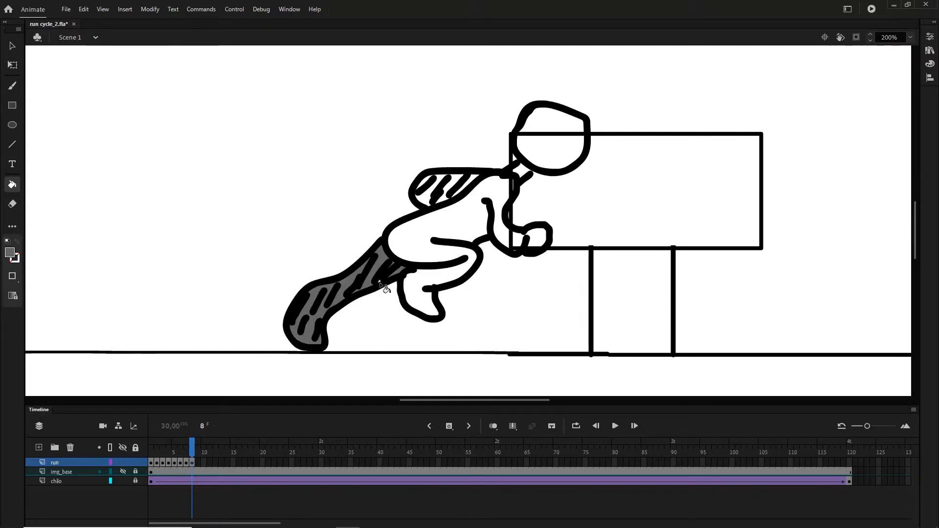
pyautogui.click(429, 189)
pyautogui.click(471, 181)
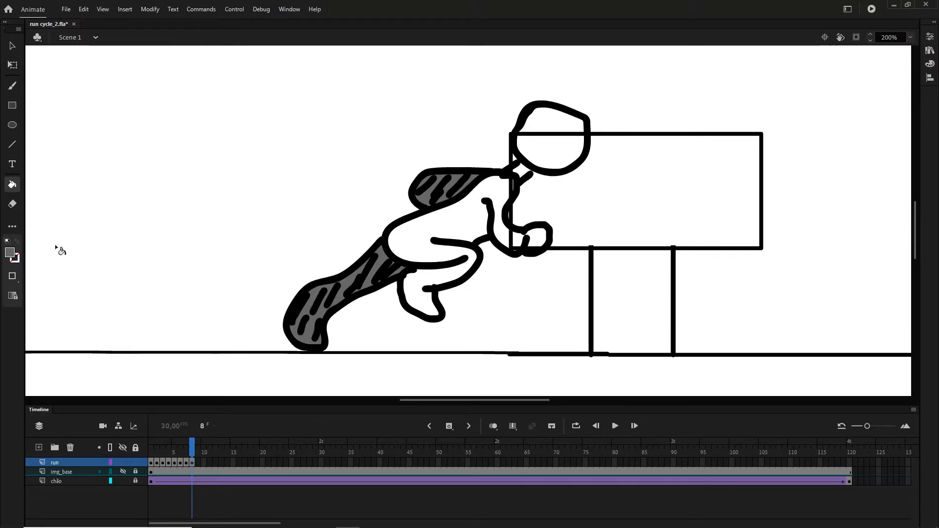
# - Fill the frame 8 runner's body, near limbs and head with dark grey
pyautogui.click(9, 252)
pyautogui.click(57, 298)
pyautogui.click(433, 248)
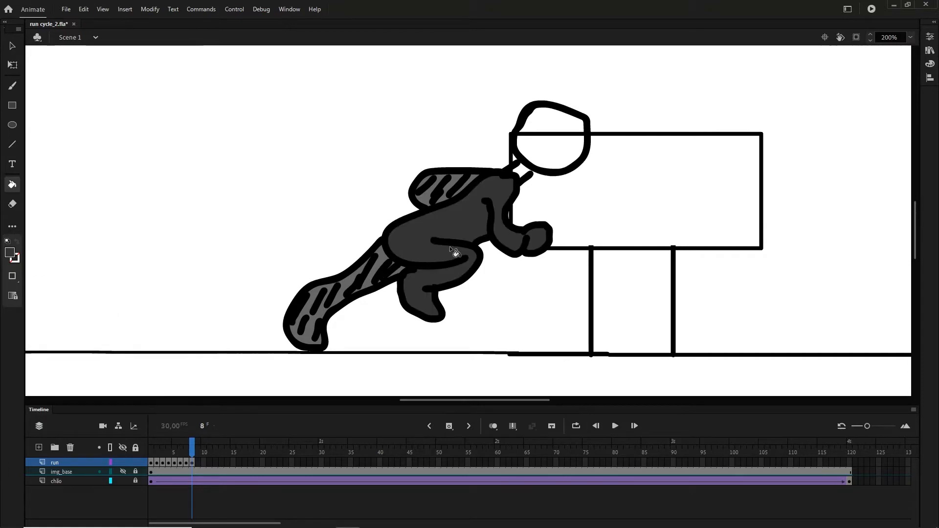
pyautogui.click(538, 157)
# - Close the gap in the frame 8 runner's neck outline with black and fill the neck with dark grey
pyautogui.click(10, 252)
pyautogui.click(54, 293)
pyautogui.press('b')
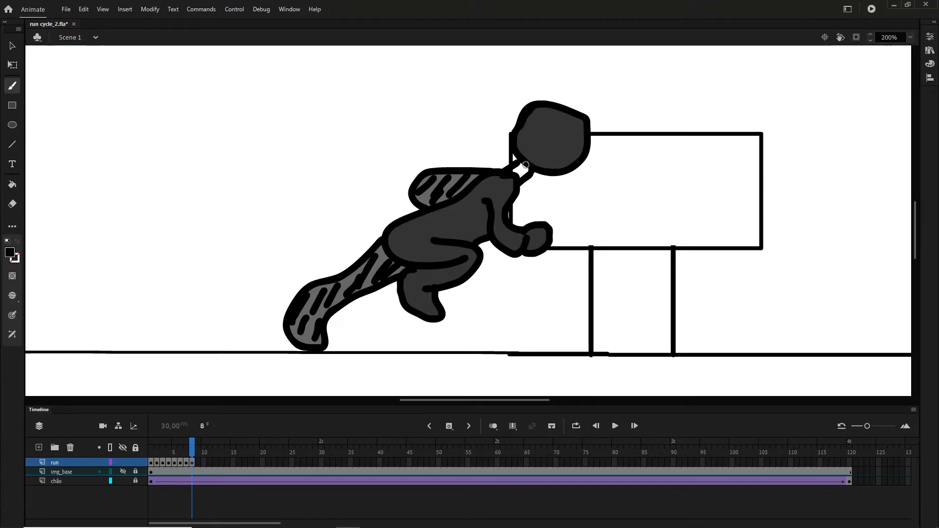
pyautogui.click(8, 254)
pyautogui.click(53, 298)
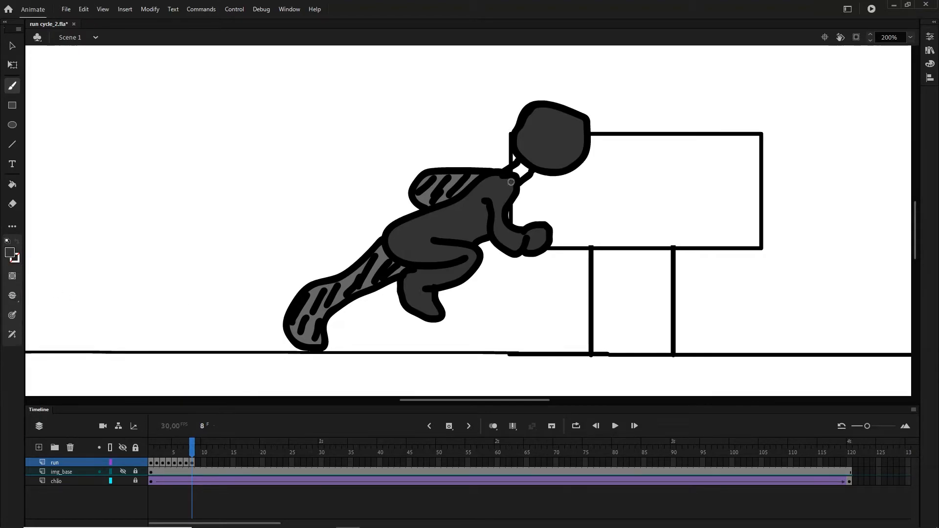
pyautogui.click(14, 185)
pyautogui.click(522, 172)
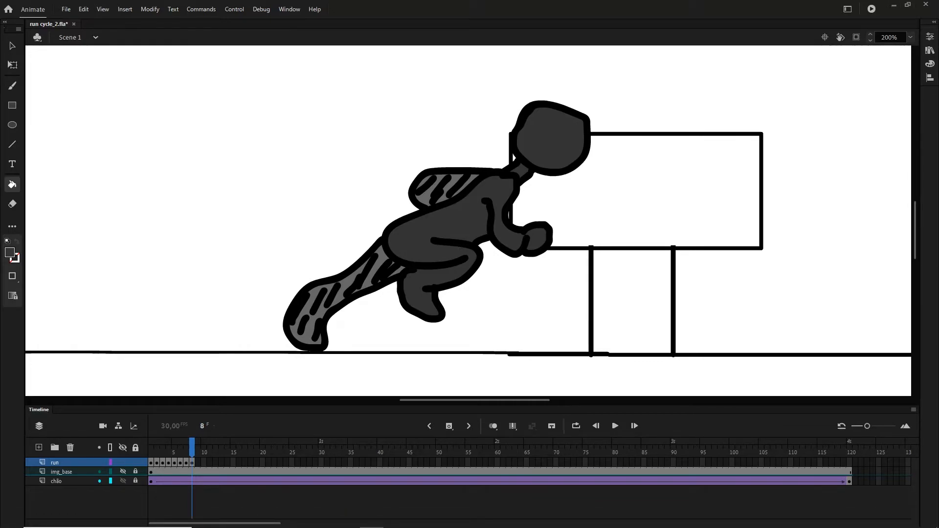
# - Extend each of the eight drawings on the run layer to last two frames, starting from frame 1
pyautogui.moveTo(191, 450)
pyautogui.mouseDown()
pyautogui.moveTo(149, 453)
pyautogui.moveTo(171, 452)
pyautogui.moveTo(194, 467)
pyautogui.mouseUp()
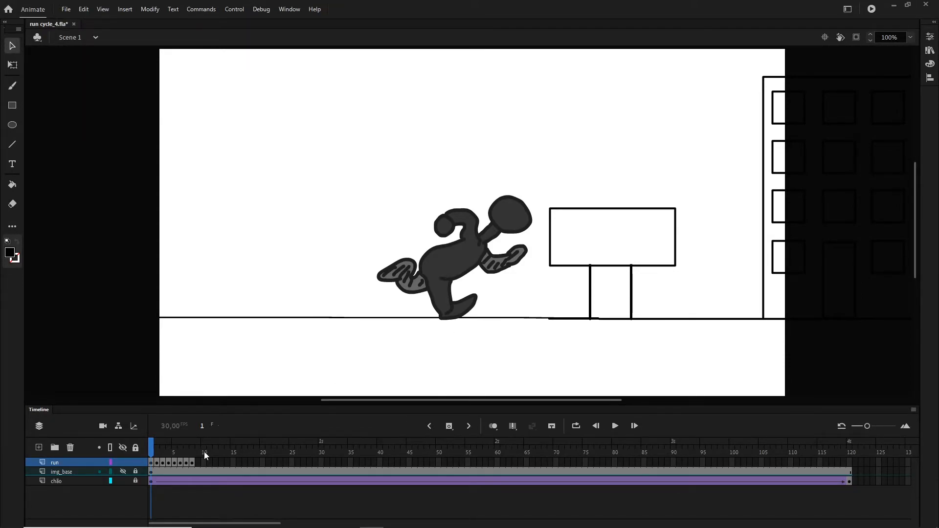
pyautogui.moveTo(151, 445); pyautogui.dragTo(152, 465)
pyautogui.click(153, 463)
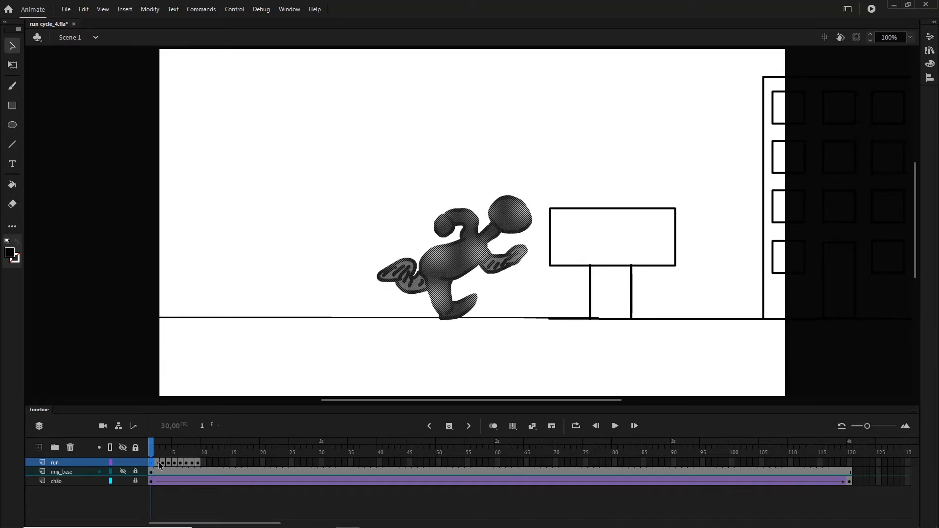
pyautogui.click(164, 464)
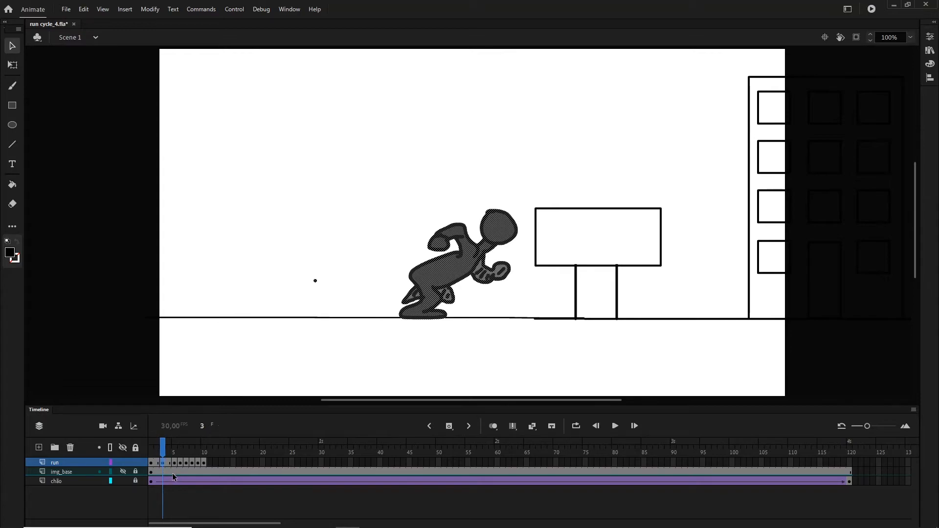
pyautogui.click(176, 464)
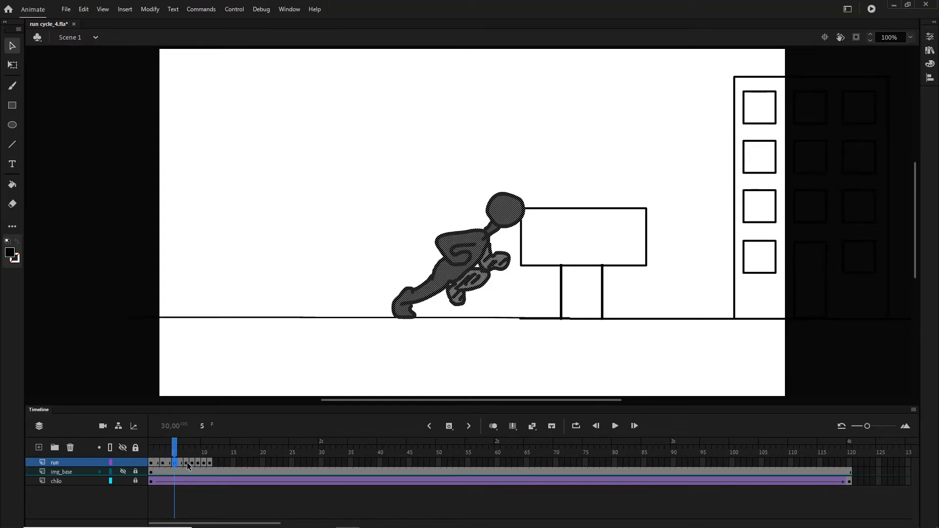
pyautogui.click(187, 462)
pyautogui.click(199, 464)
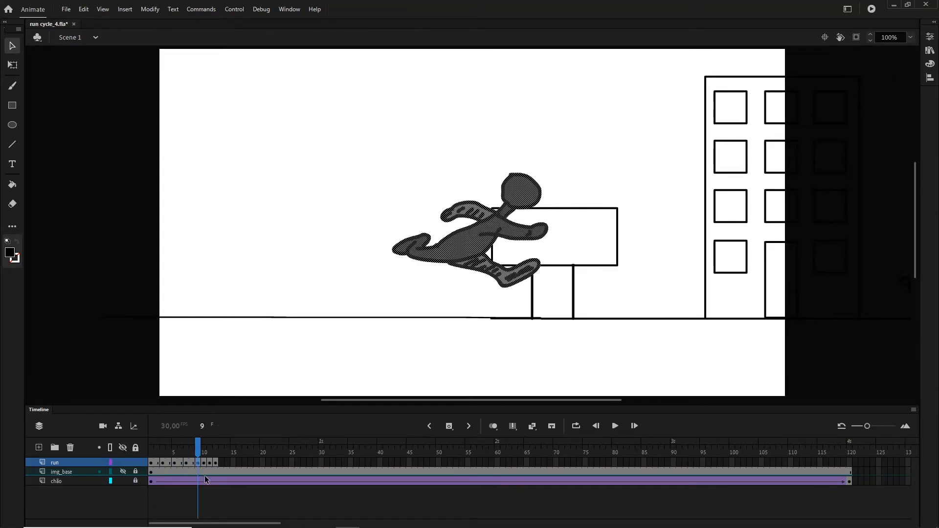
pyautogui.click(210, 467)
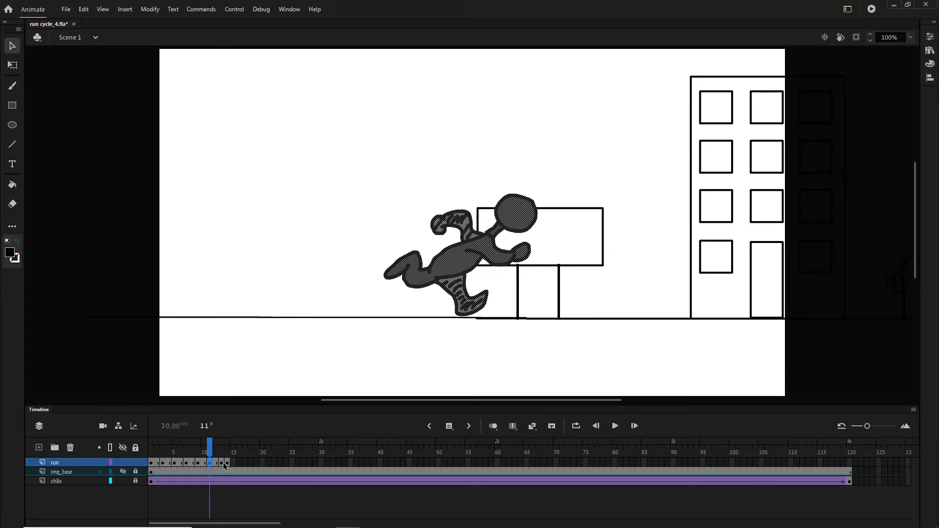
pyautogui.click(222, 462)
pyautogui.click(233, 464)
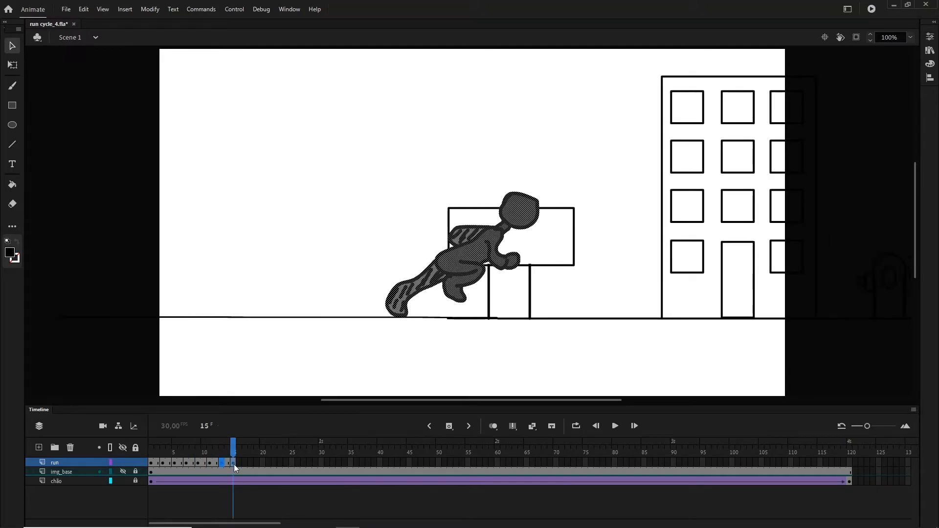
# - Loop playback over frames 1 to 16 and play the run cycle to review its speed
pyautogui.click(162, 443)
pyautogui.click(151, 449)
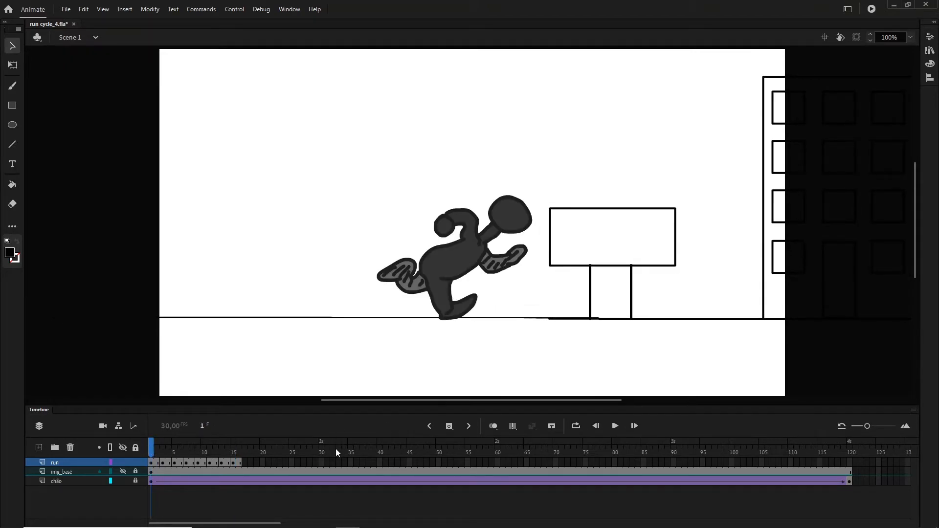
pyautogui.click(577, 426)
pyautogui.moveTo(174, 440); pyautogui.dragTo(228, 441)
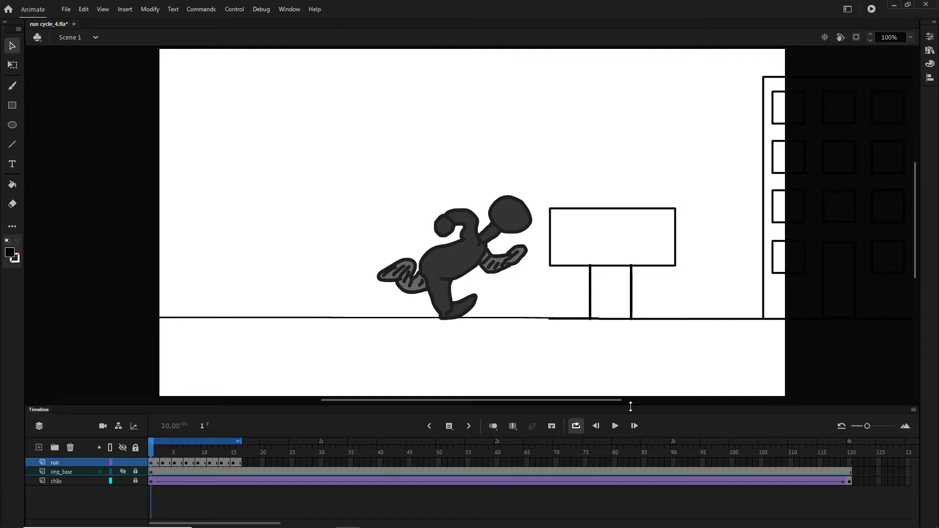
pyautogui.click(614, 426)
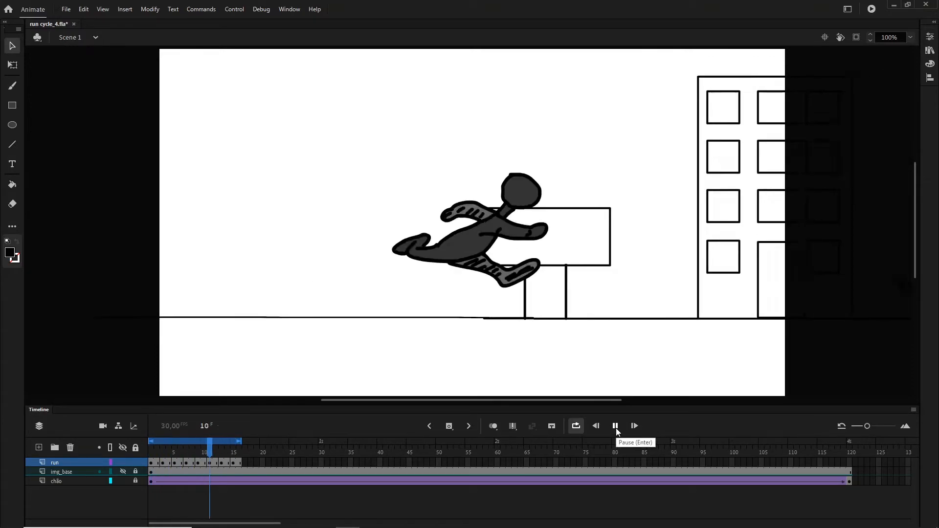
pyautogui.click(615, 426)
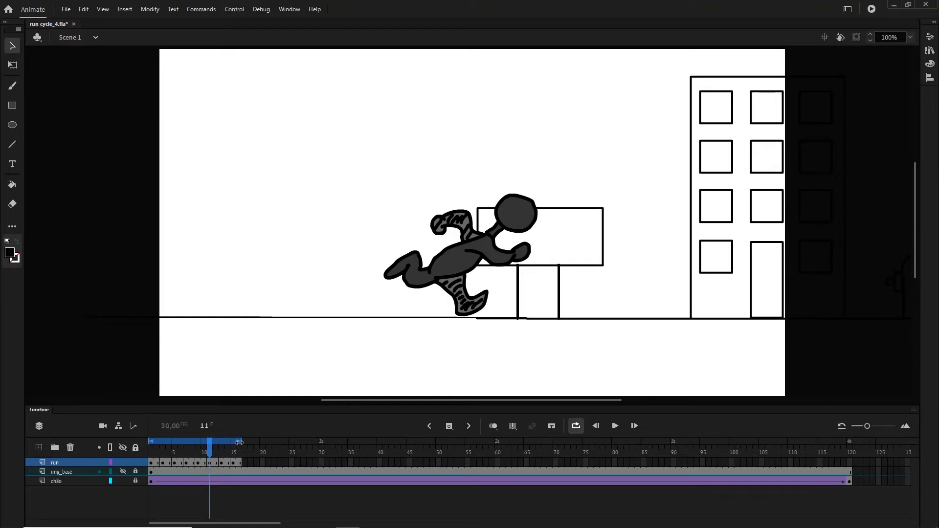
# - Extend each of the eight drawings on the run layer by one more frame so each lasts three frames
pyautogui.click(157, 464)
pyautogui.press('F5')
pyautogui.click(176, 464)
pyautogui.press('F5')
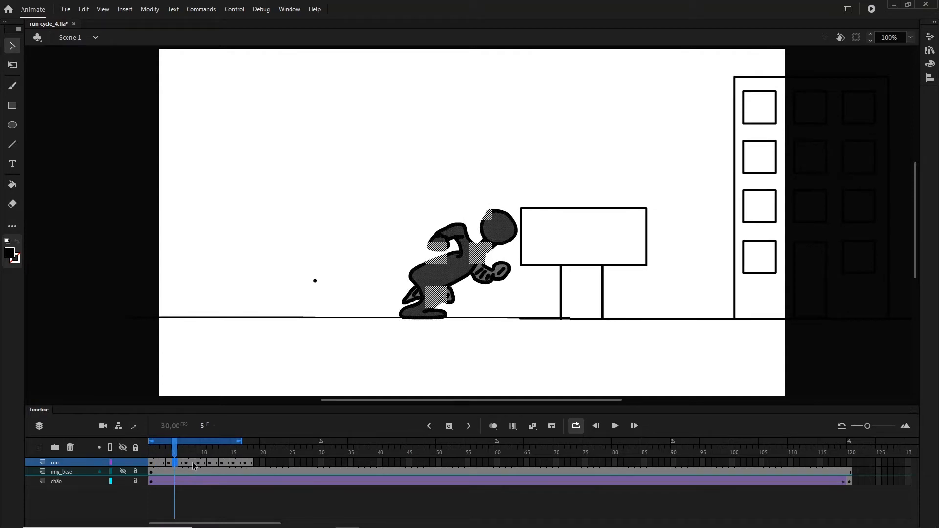
pyautogui.click(192, 464)
pyautogui.press('F5')
pyautogui.click(212, 466)
pyautogui.press('F5')
pyautogui.click(227, 464)
pyautogui.press('F5')
pyautogui.click(245, 463)
pyautogui.click(263, 464)
pyautogui.press('F5')
pyautogui.click(278, 464)
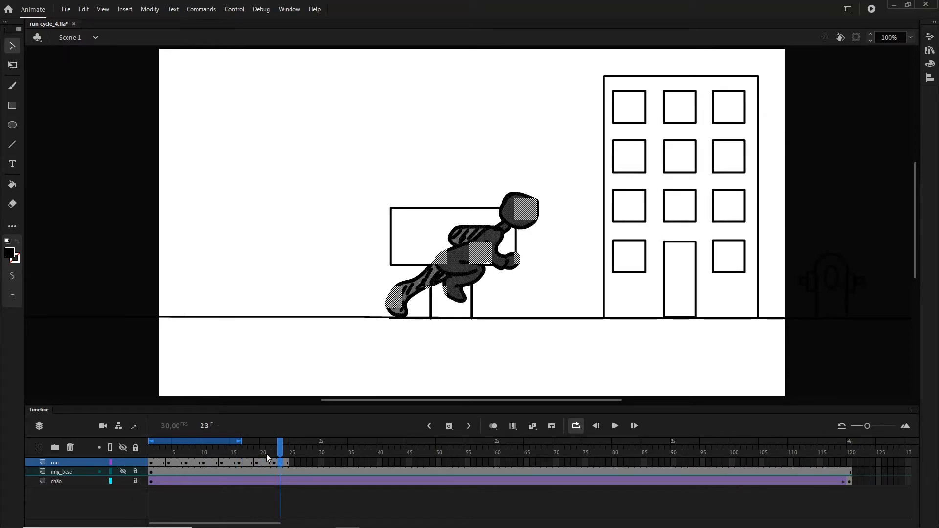
# - Extend the loop range to frame 24 and play the slower run cycle
pyautogui.moveTo(244, 442); pyautogui.dragTo(270, 442)
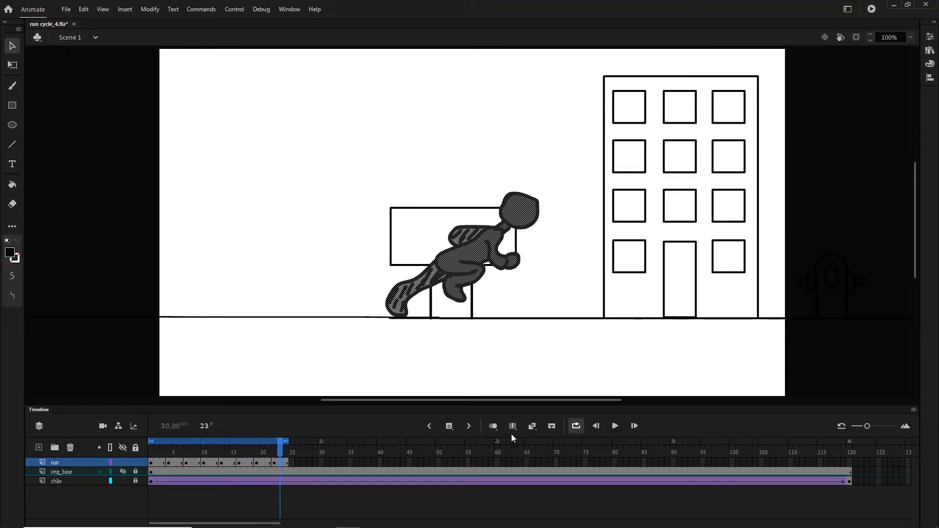
pyautogui.click(615, 426)
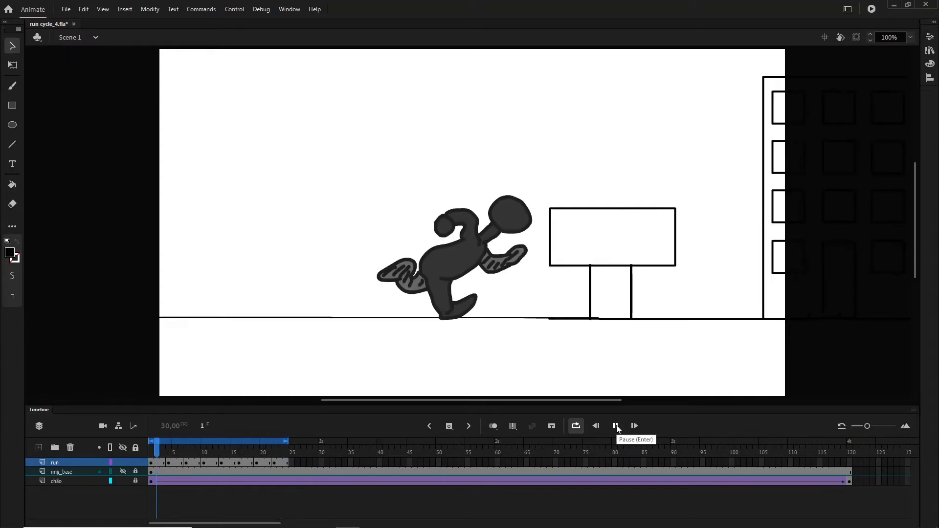
pyautogui.click(616, 426)
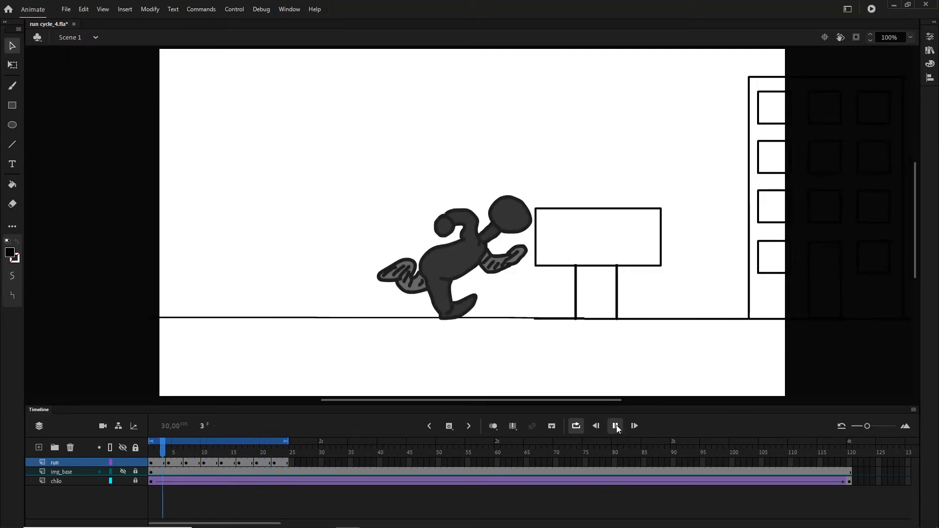
# - Test the movie in a preview window, close it, and delete the img_base reference layer
pyautogui.click(872, 9)
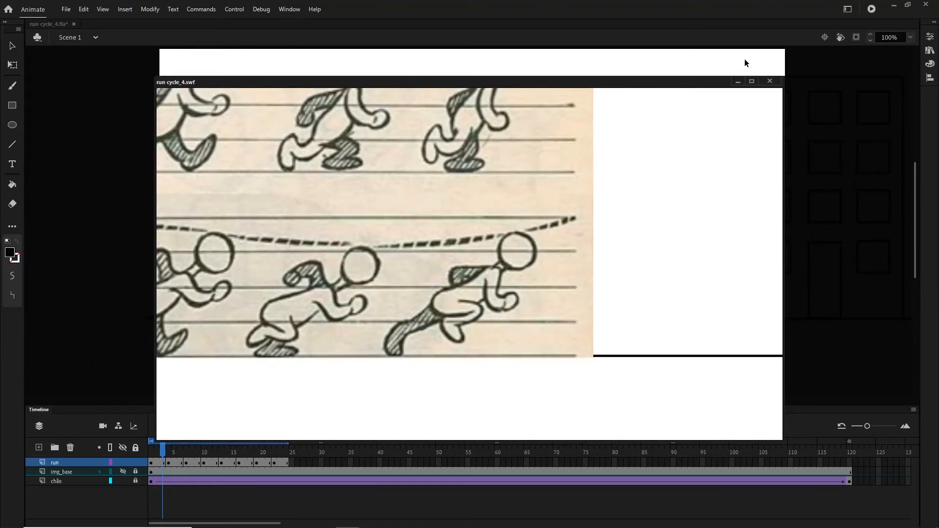
pyautogui.click(770, 81)
pyautogui.click(73, 471)
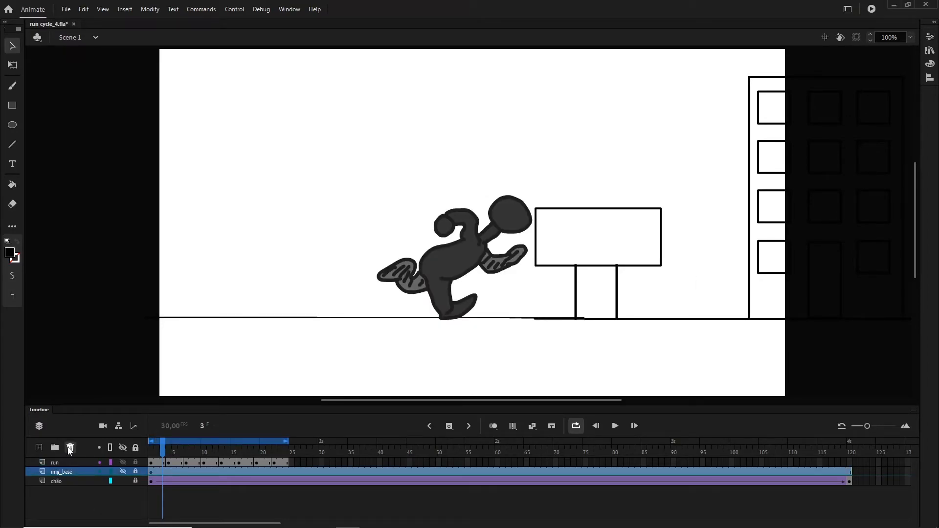
pyautogui.click(70, 448)
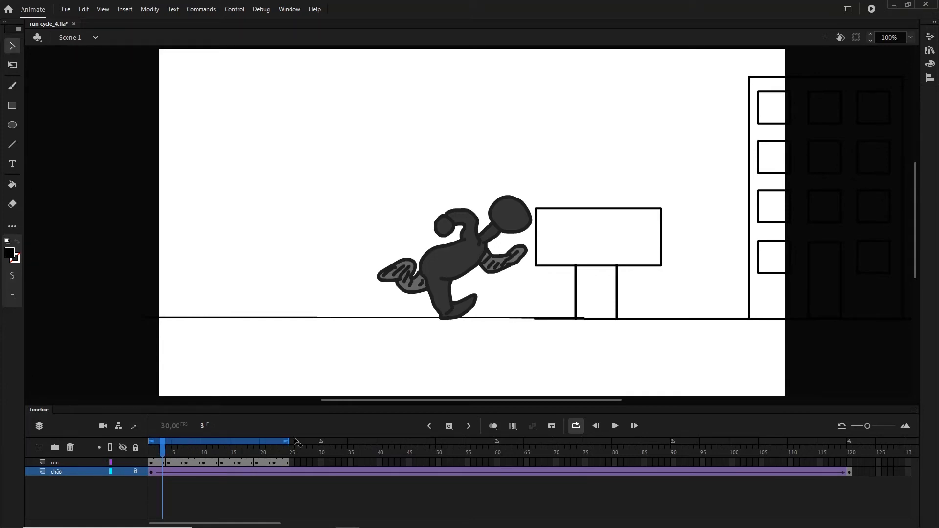
# - Turn off loop playback, copy frames 1 to 24 of the run layer and paste them at frame 25
pyautogui.click(575, 426)
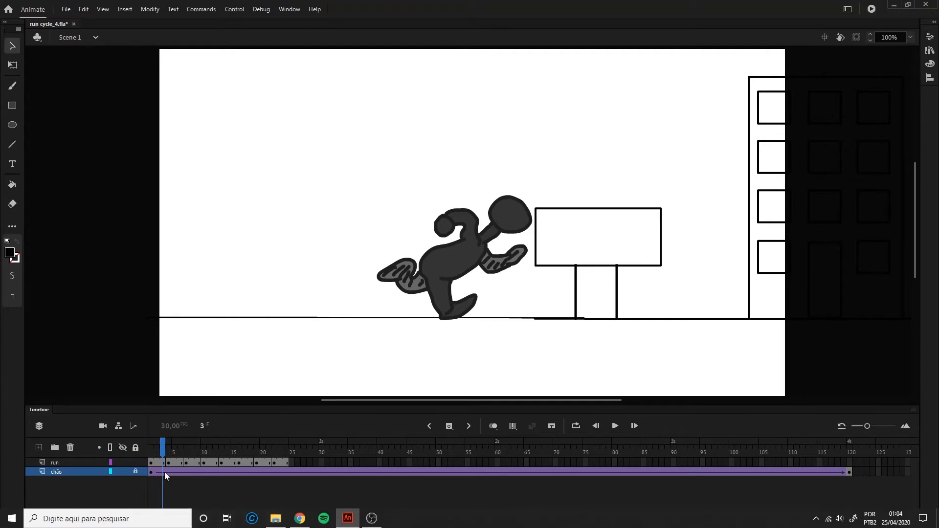
pyautogui.click(151, 463)
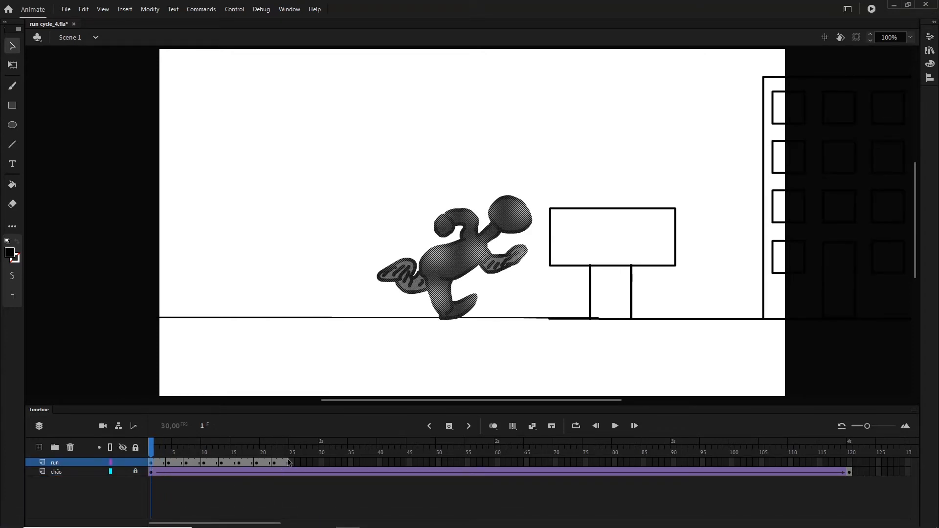
pyautogui.keyDown('shift'); pyautogui.click(287, 462); pyautogui.keyUp('shift')
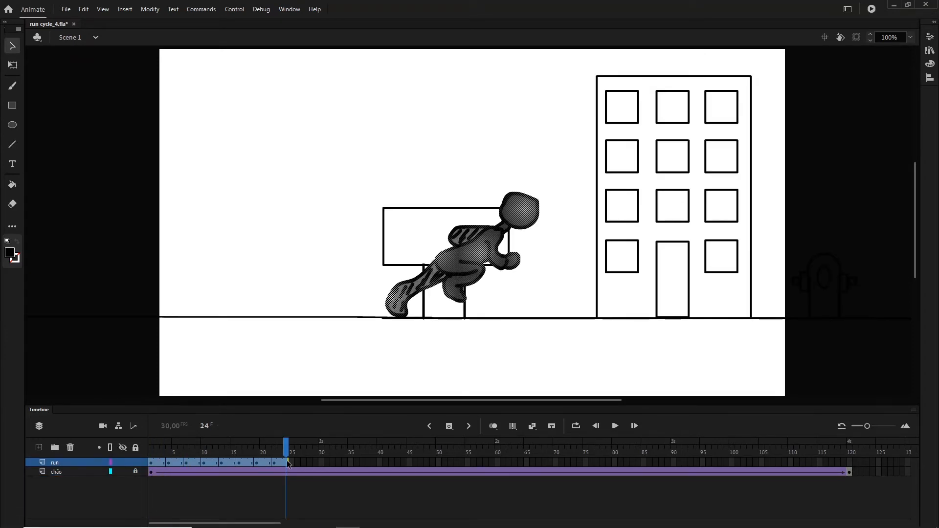
pyautogui.rightClick(211, 465)
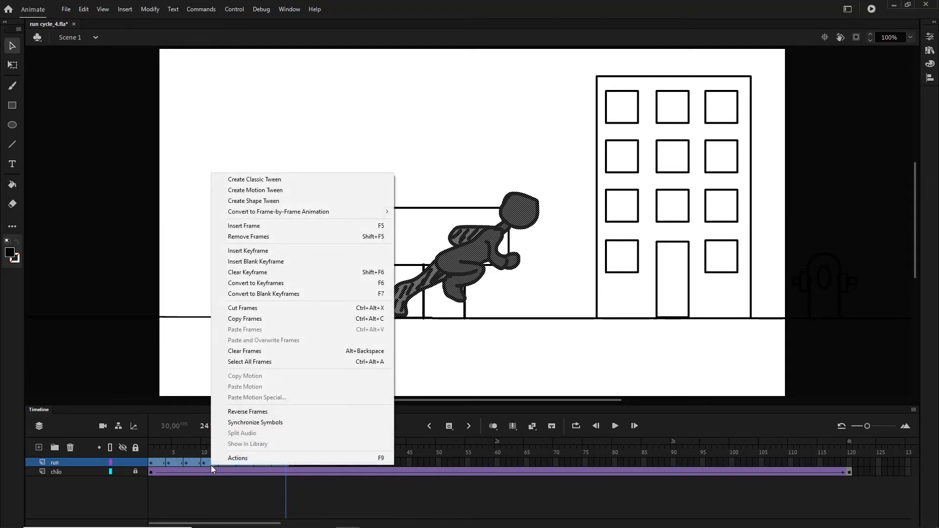
pyautogui.click(288, 321)
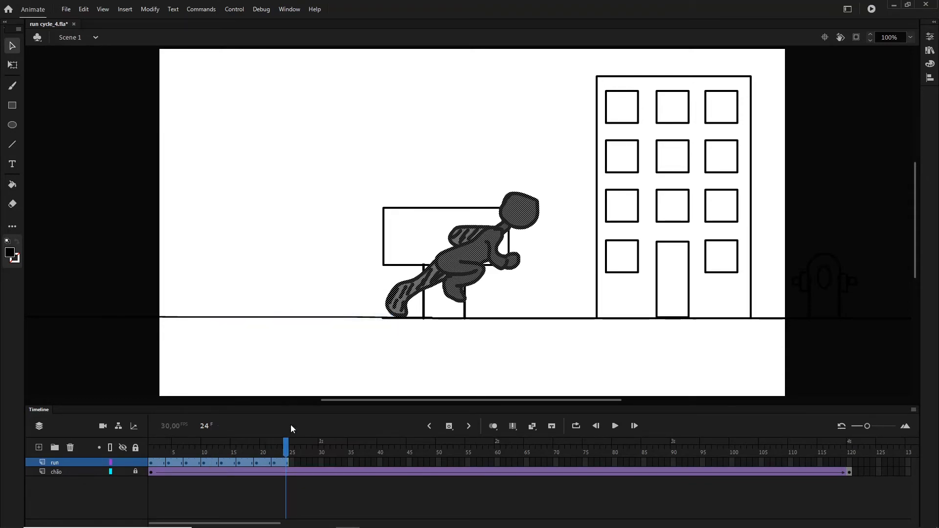
pyautogui.click(292, 462)
pyautogui.rightClick(292, 463)
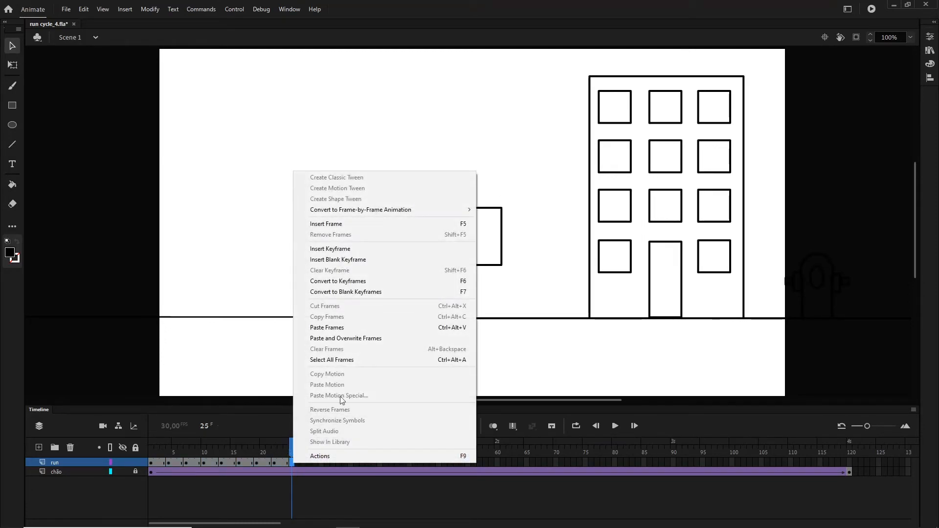
pyautogui.click(344, 328)
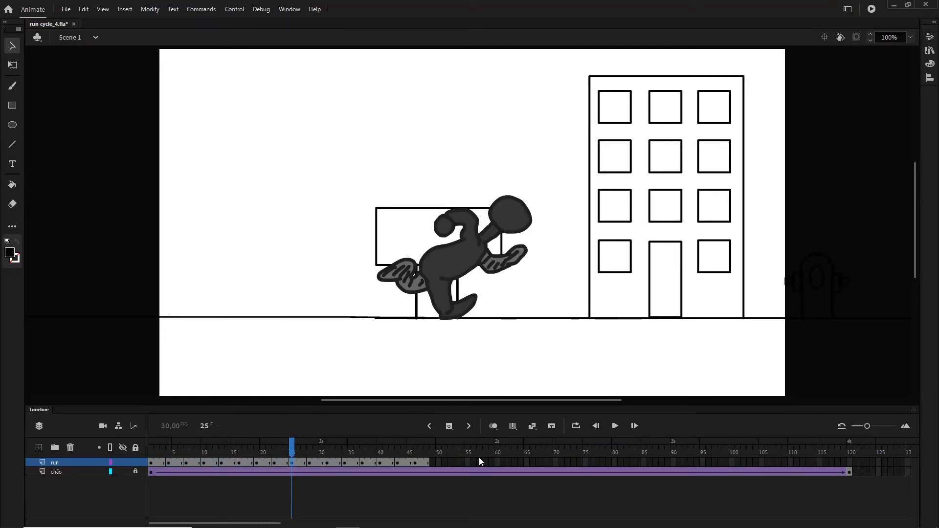
# - Paste the copied run cycle at frames 49, 73 and 97, then test the movie in a preview window and close it
pyautogui.click(435, 464)
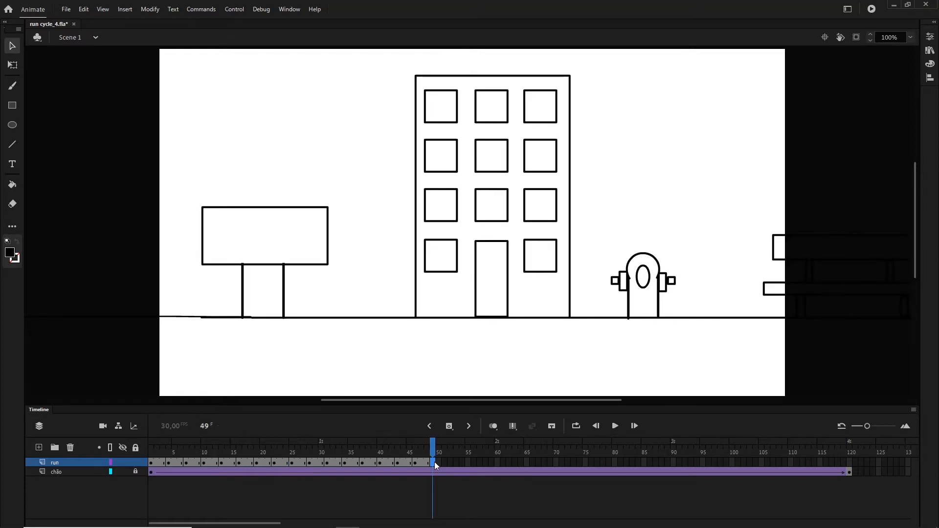
pyautogui.hotkey('ctrl', 'alt', 'v')
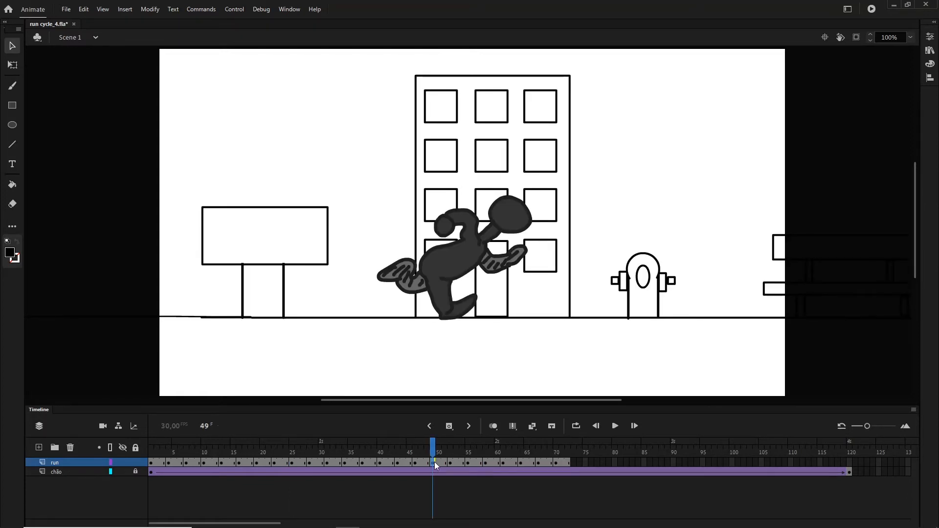
pyautogui.click(574, 463)
pyautogui.hotkey('ctrl', 'alt', 'v')
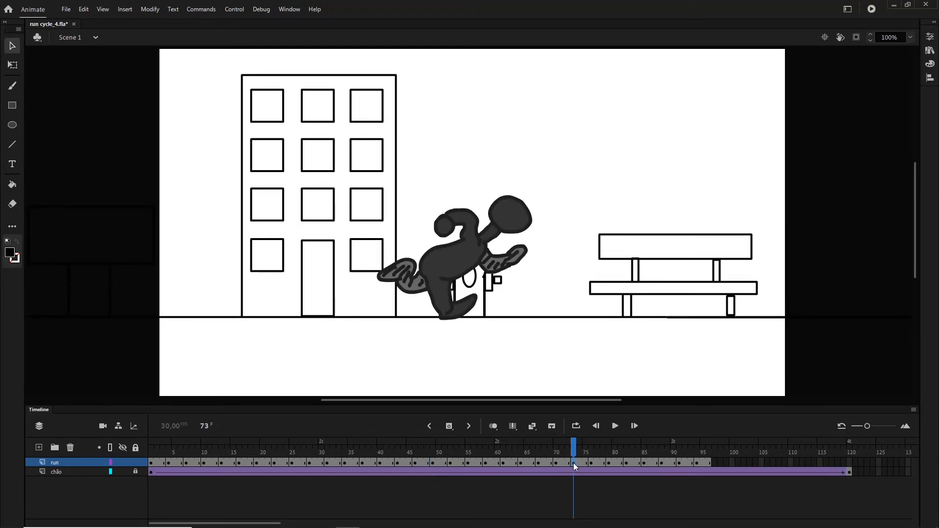
pyautogui.click(717, 463)
pyautogui.hotkey('ctrl', 'alt', 'v')
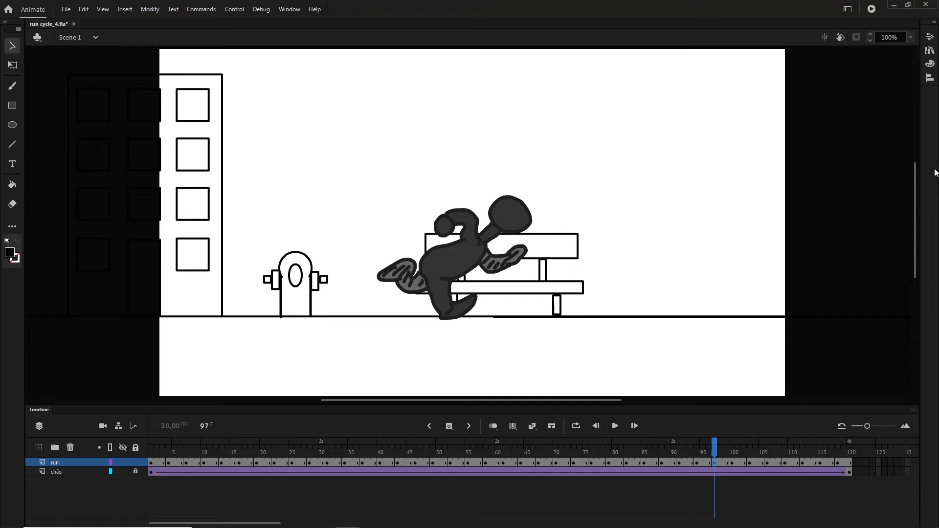
pyautogui.click(871, 9)
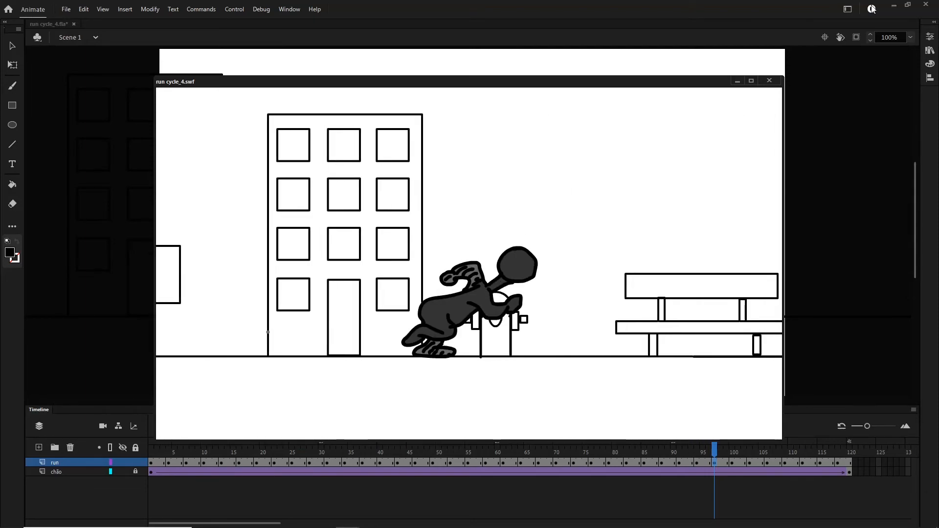
pyautogui.click(769, 81)
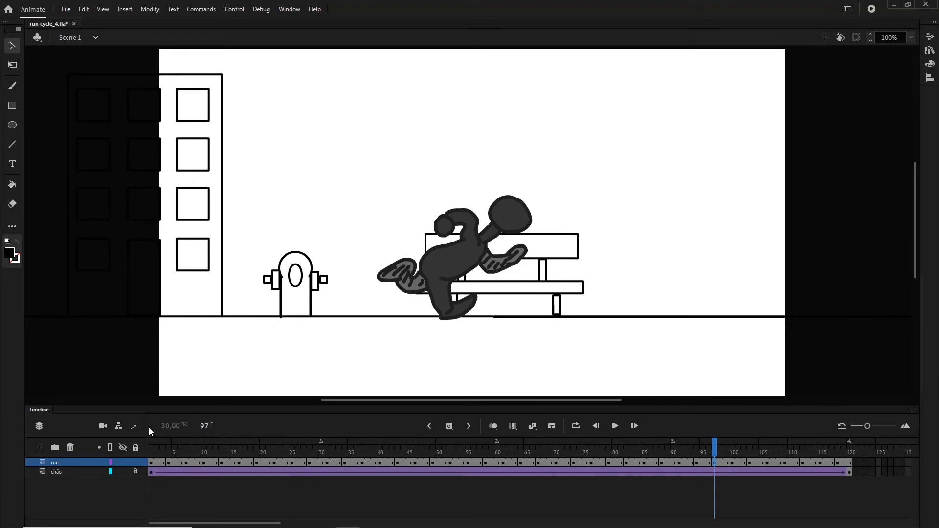
# - Extend the airborne leap drawing on the run layer by two frames in the first and second cycles, at frames 13 and 39
pyautogui.click(158, 448)
pyautogui.moveTo(157, 448); pyautogui.dragTo(221, 470)
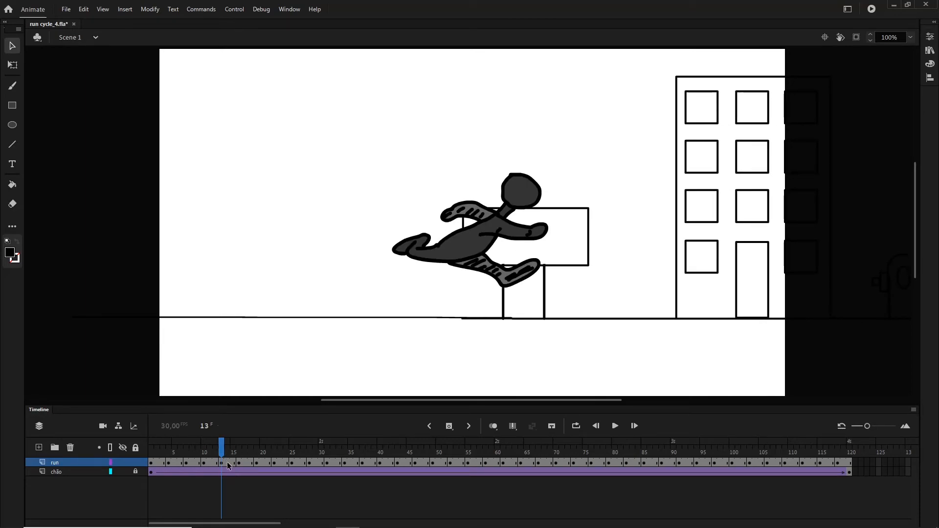
pyautogui.click(227, 462)
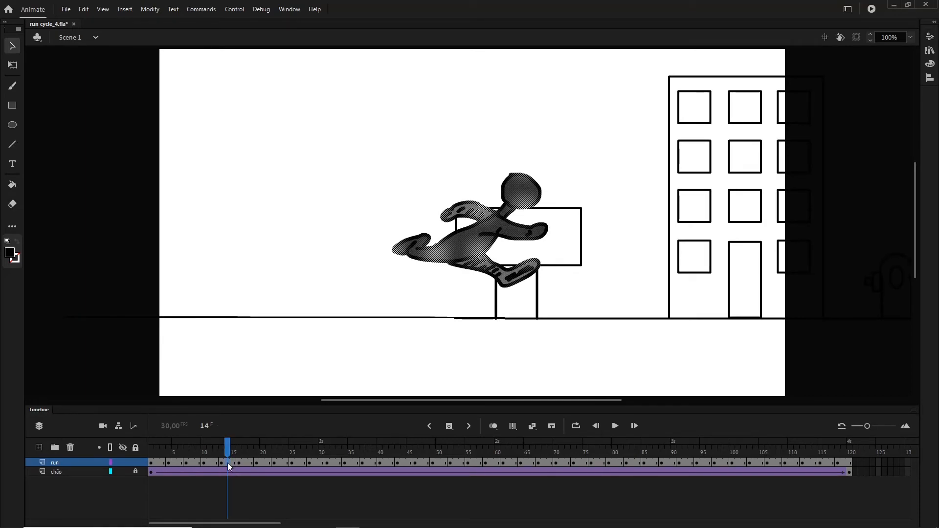
pyautogui.press('F5')
pyautogui.press('F5')
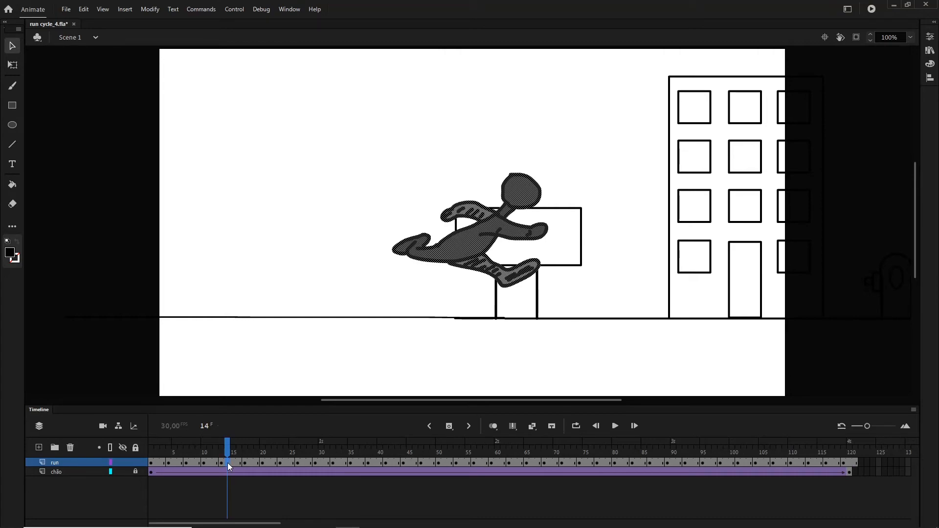
pyautogui.moveTo(266, 451); pyautogui.dragTo(344, 463)
pyautogui.moveTo(361, 464); pyautogui.dragTo(377, 467)
pyautogui.press('F5')
pyautogui.press('F5')
pyautogui.moveTo(414, 452); pyautogui.dragTo(529, 460)
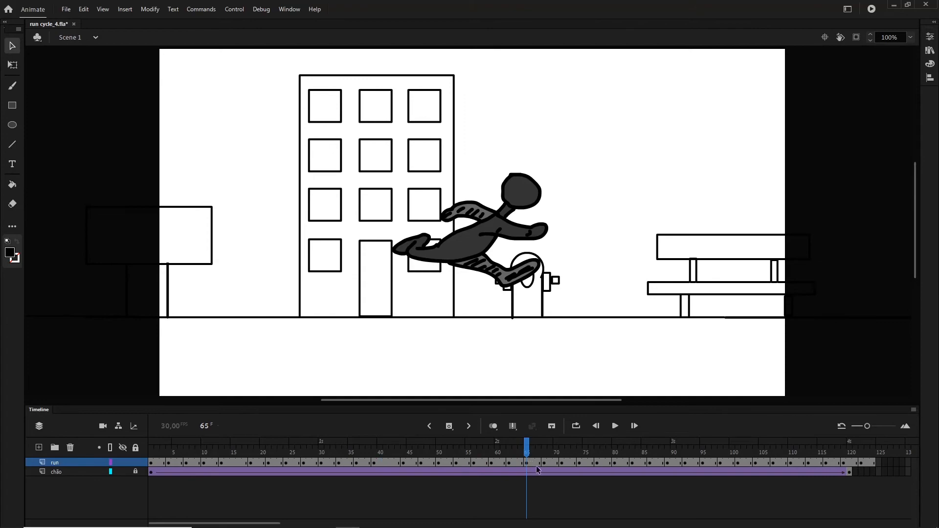
pyautogui.click(534, 463)
pyautogui.press('F5')
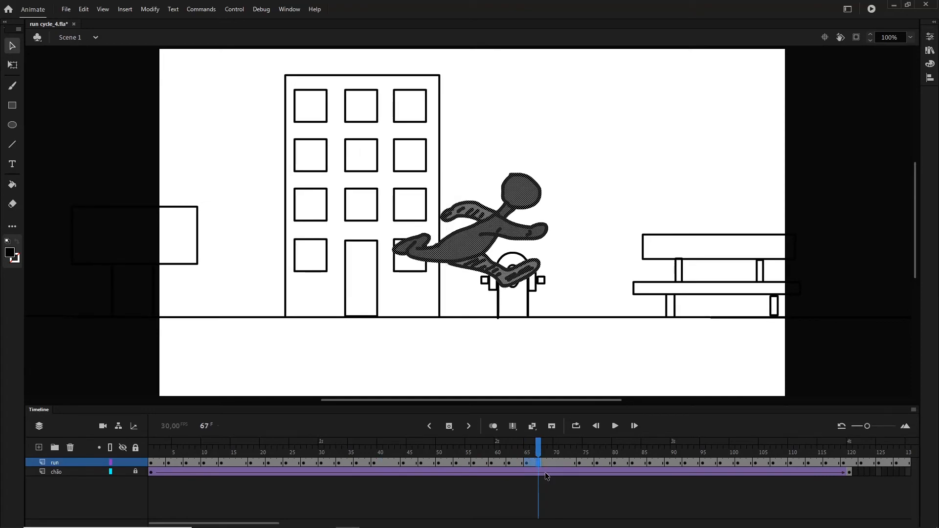
pyautogui.moveTo(545, 527)
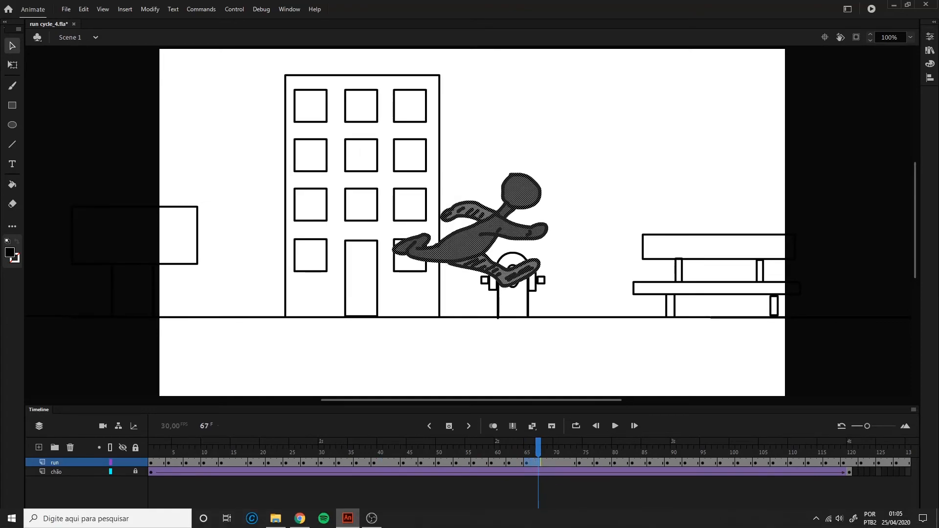
pyautogui.click(569, 497)
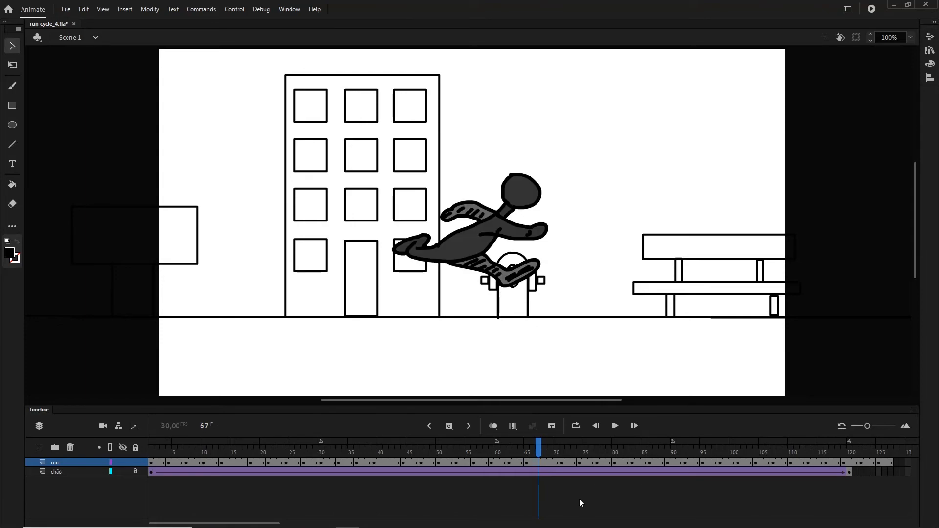
pyautogui.moveTo(539, 451); pyautogui.dragTo(563, 453)
pyautogui.hotkey('ctrl', 'z')
pyautogui.hotkey('ctrl', 'z')
pyautogui.hotkey('ctrl', 'z')
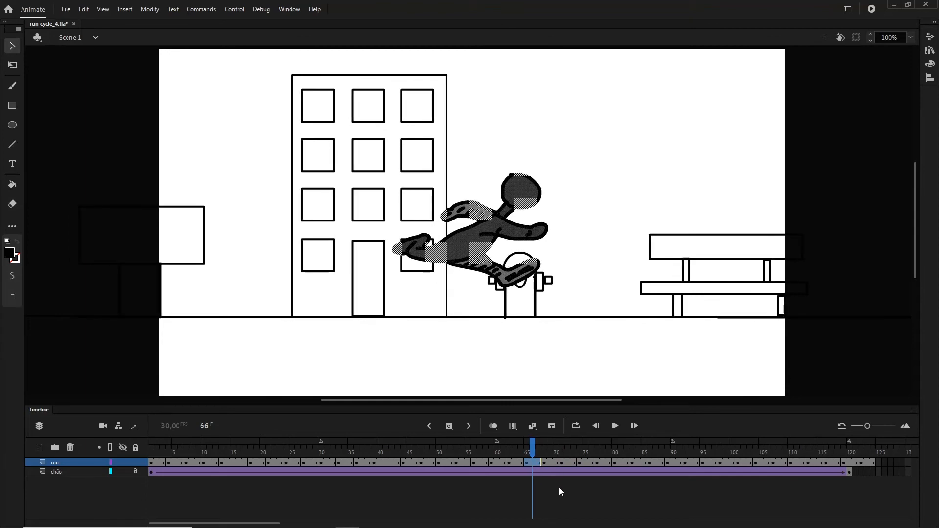
# - Extend the third cycle's airborne leap drawing, at frame 65 of the run layer, by two frames
pyautogui.click(534, 450)
pyautogui.click(537, 463)
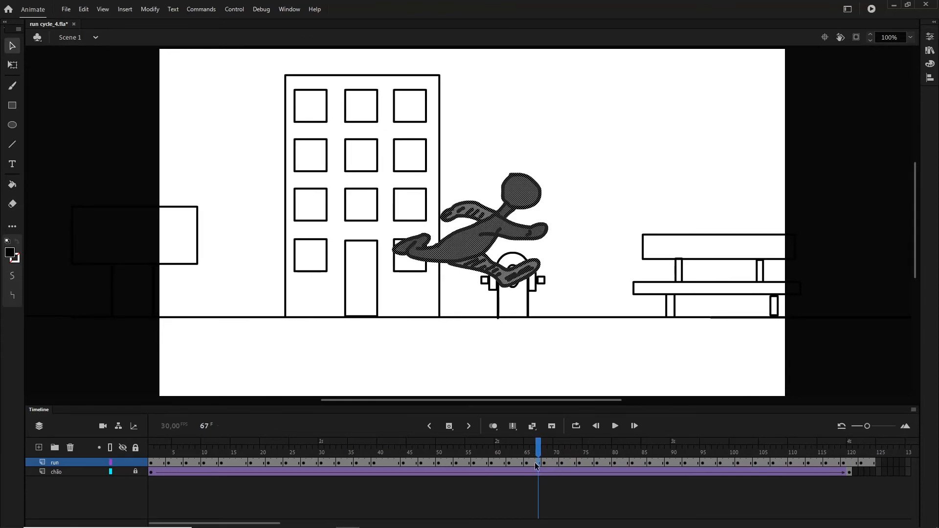
pyautogui.press('F5')
pyautogui.press('F5')
# - Extend the airborne leap drawing by two frames in the fourth and fifth cycles, at frames 91 and 117
pyautogui.moveTo(539, 453); pyautogui.dragTo(683, 449)
pyautogui.click(687, 463)
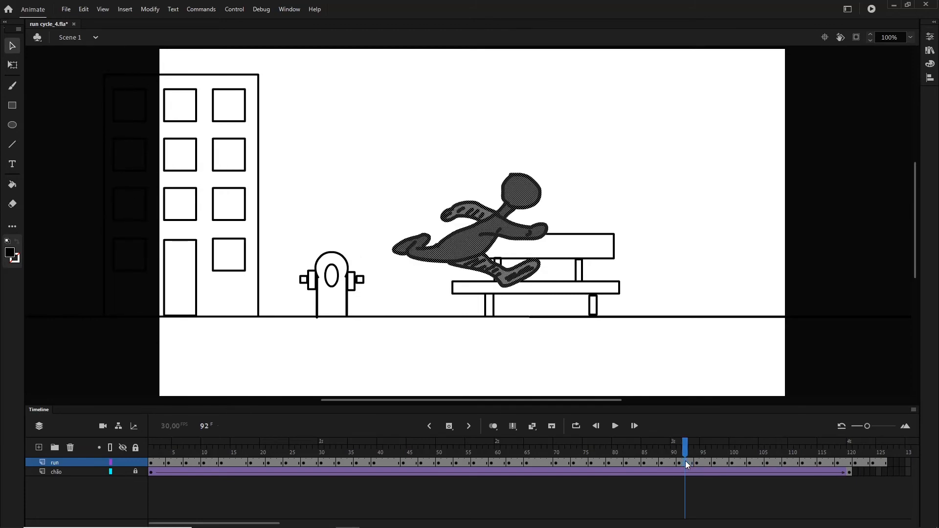
pyautogui.press('F5')
pyautogui.press('F5')
pyautogui.moveTo(688, 442); pyautogui.dragTo(834, 459)
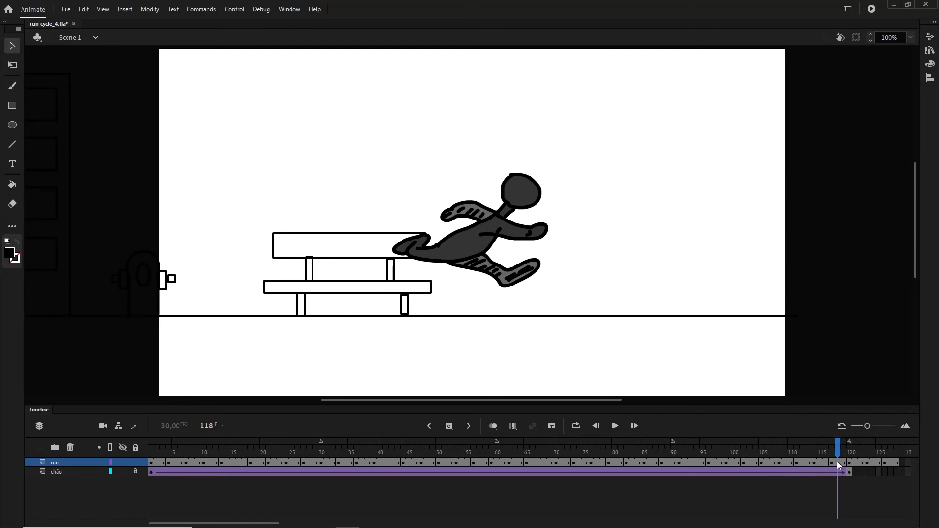
pyautogui.click(838, 462)
pyautogui.press('F5')
pyautogui.press('F5')
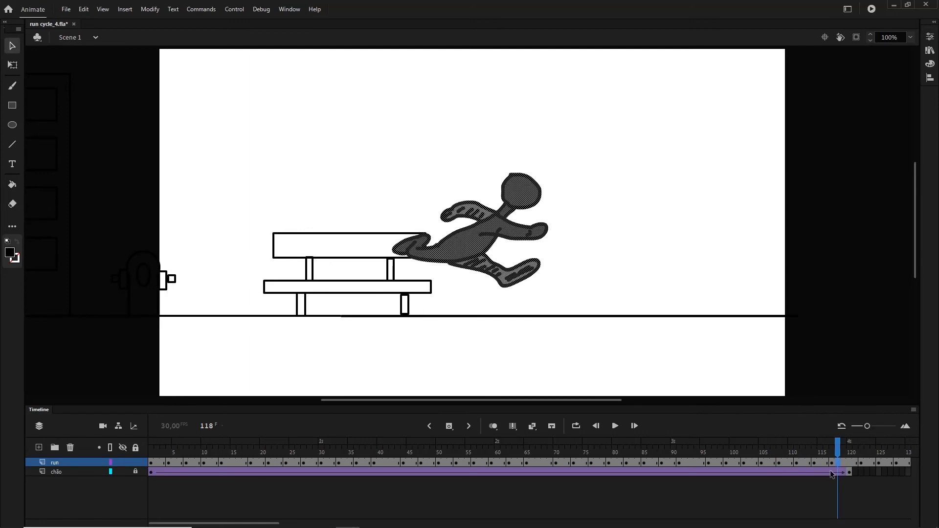
# - Extend the chão layer's background tween to frame 130 with the layer locked again, and test the movie in a preview window
pyautogui.click(199, 473)
pyautogui.press('F5')
pyautogui.press('F5')
pyautogui.press('F5')
pyautogui.press('F5')
pyautogui.press('F5')
pyautogui.press('F5')
pyautogui.press('F5')
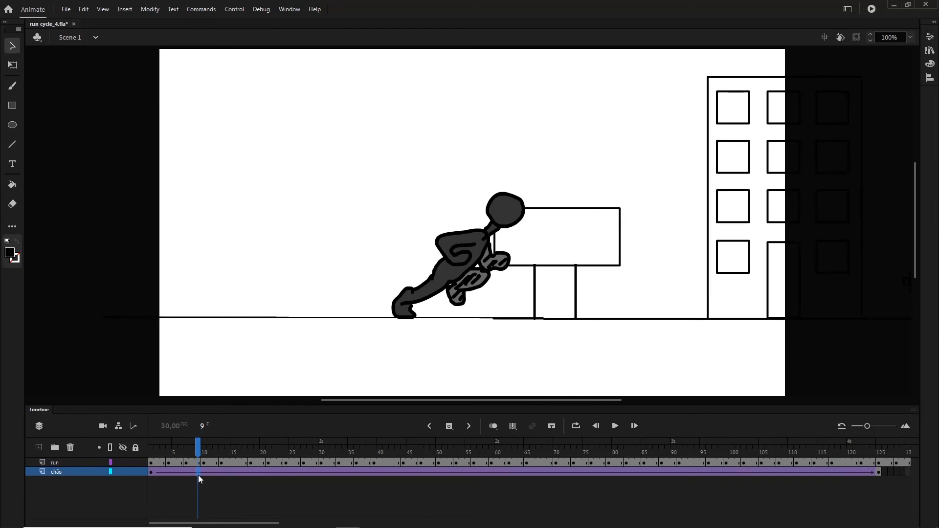
pyautogui.moveTo(271, 524); pyautogui.dragTo(288, 525)
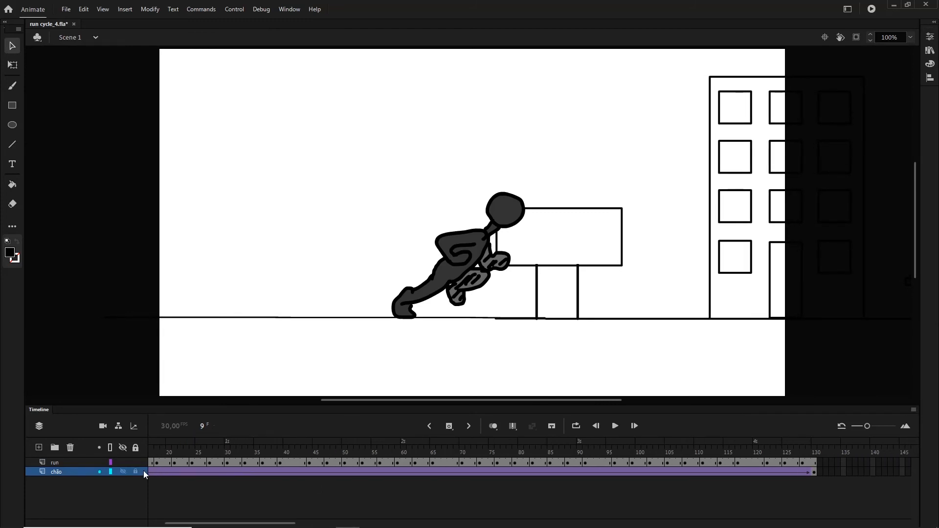
pyautogui.moveTo(210, 525); pyautogui.dragTo(178, 524)
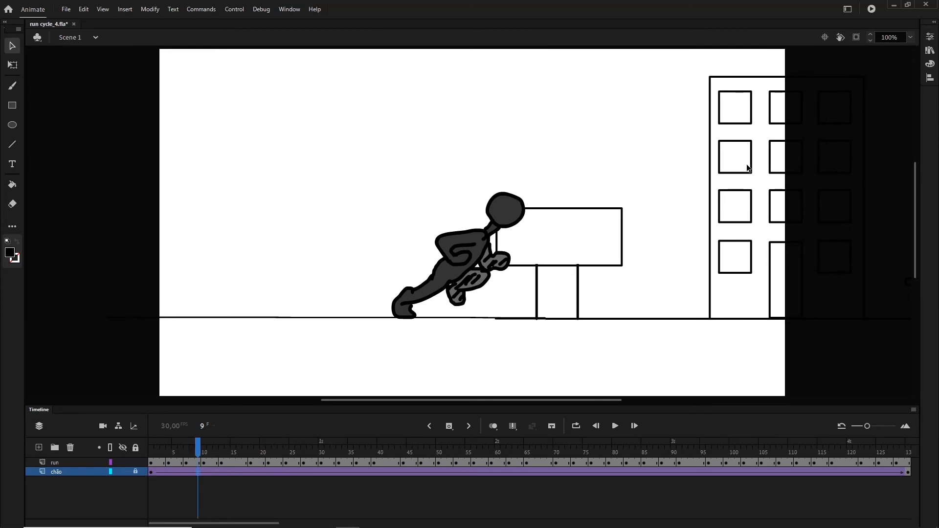
pyautogui.click(871, 9)
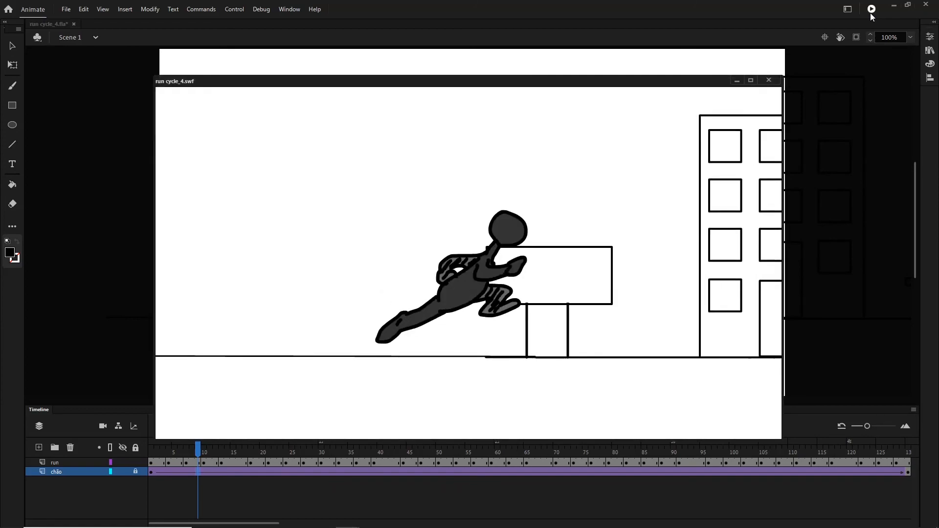